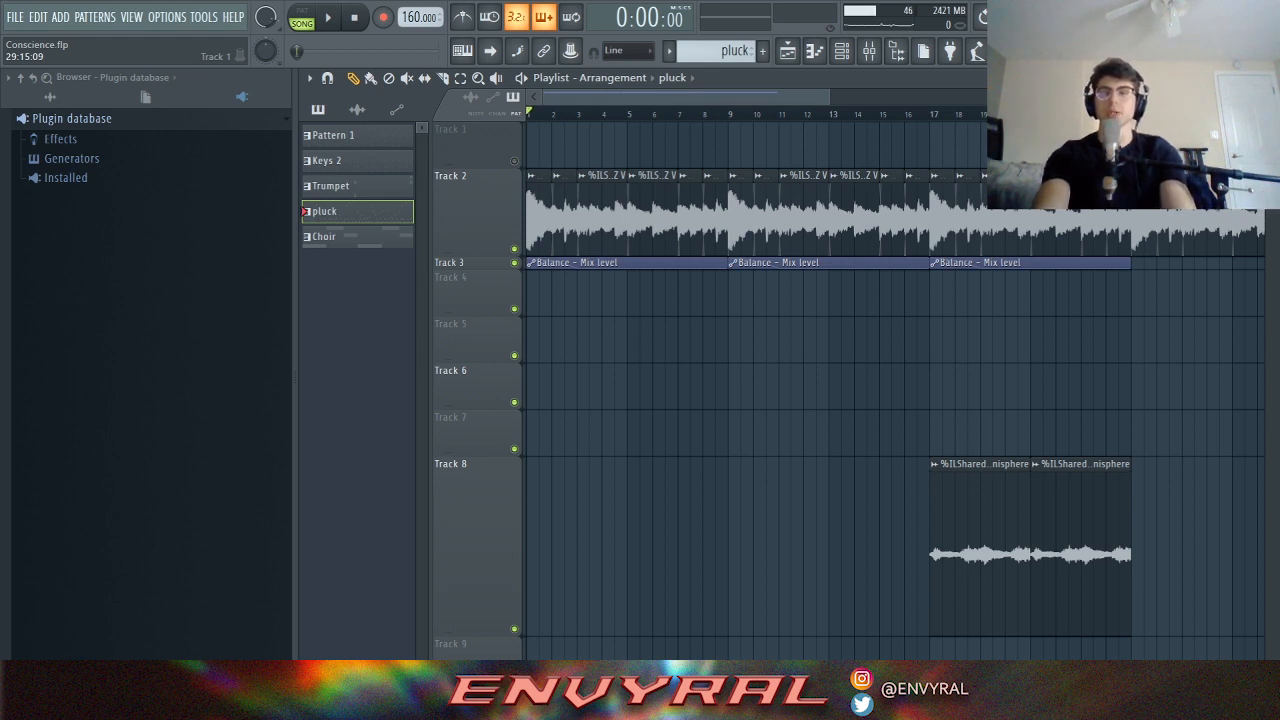
- Play the opening bars of the arrangement from the start without the pluck
scroll(890, 400, "down", 1)
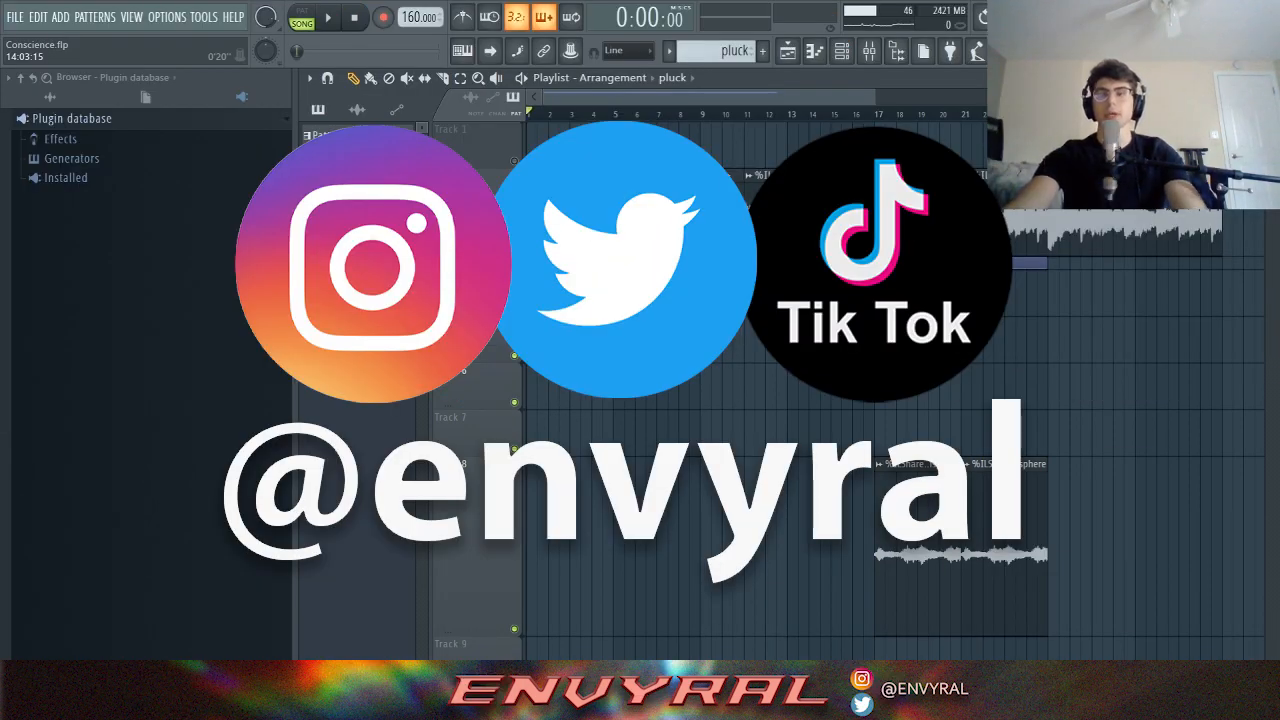
scroll(890, 400, "down", 1)
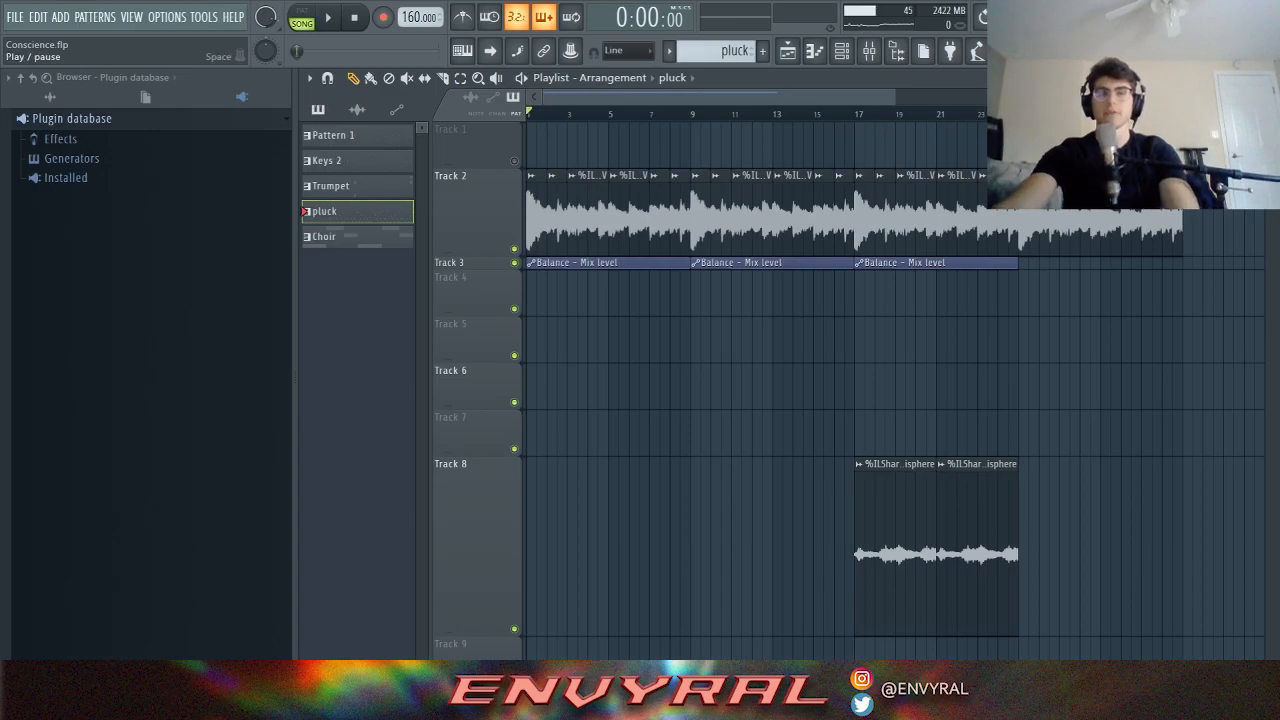
left_click(327, 17)
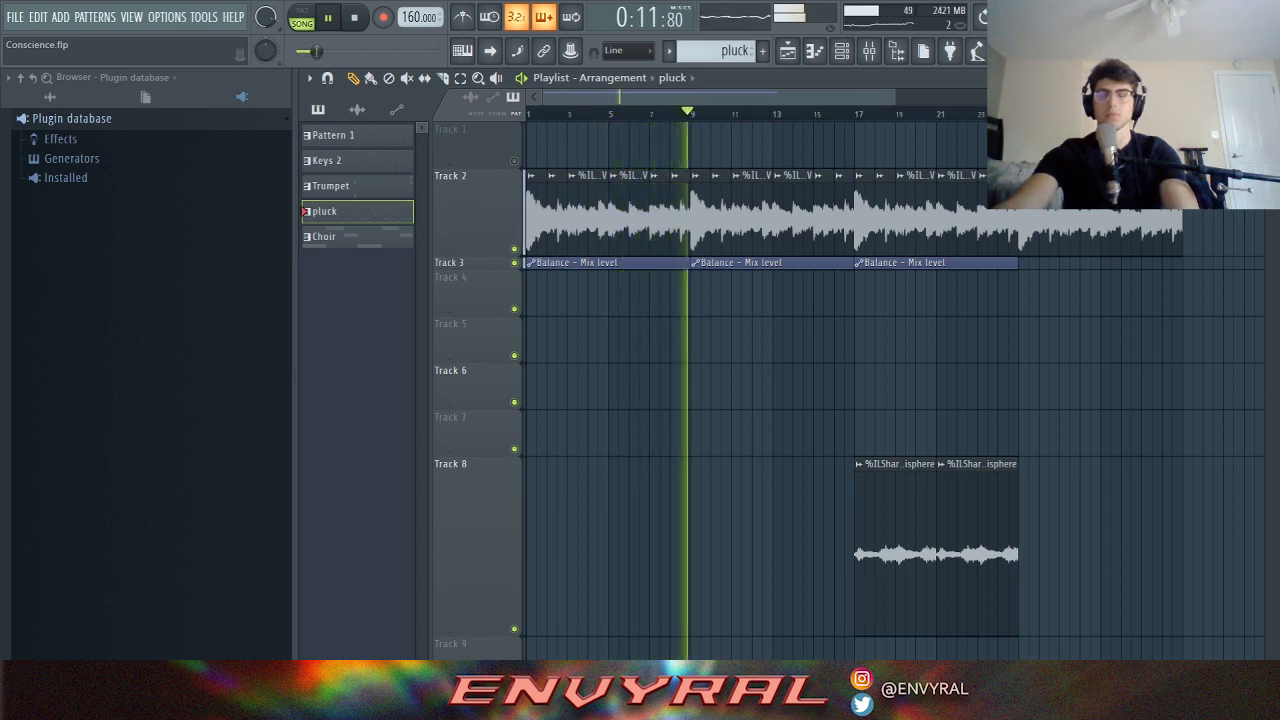
key("space")
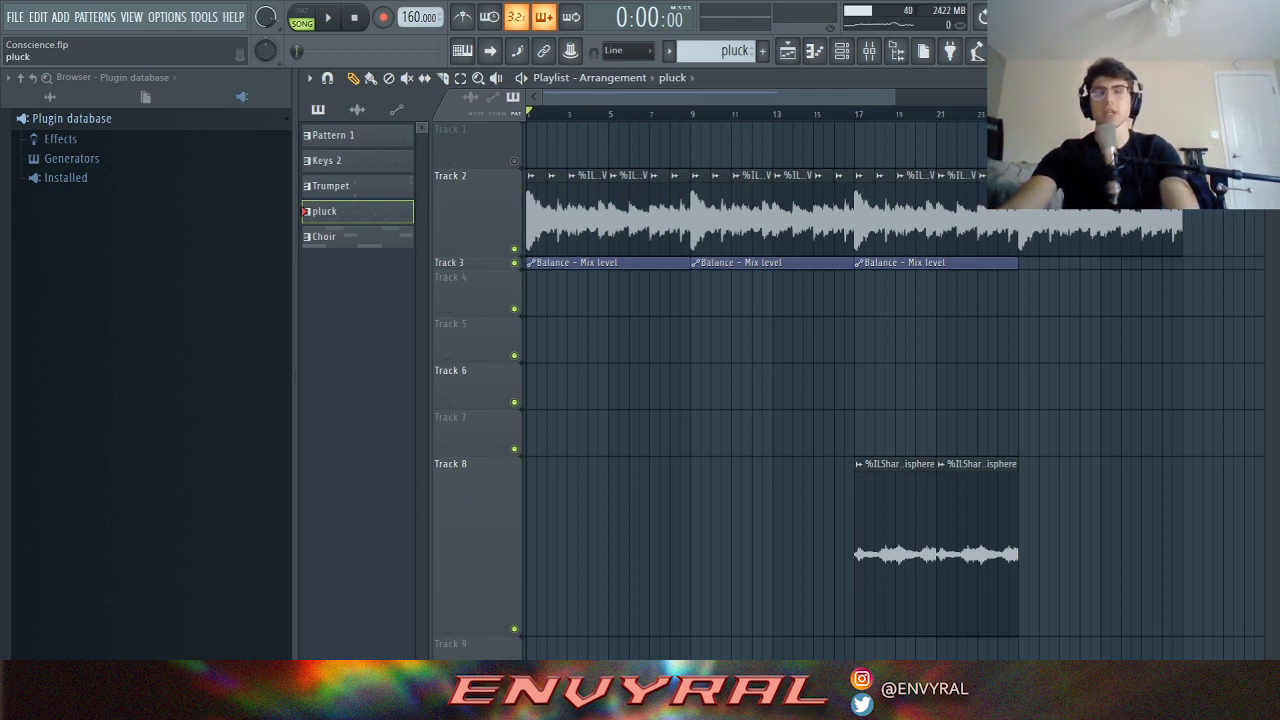
- Place the pluck pattern on Track 4 at bar 1 and play it with the existing loop
left_click_drag(340, 211, 560, 300)
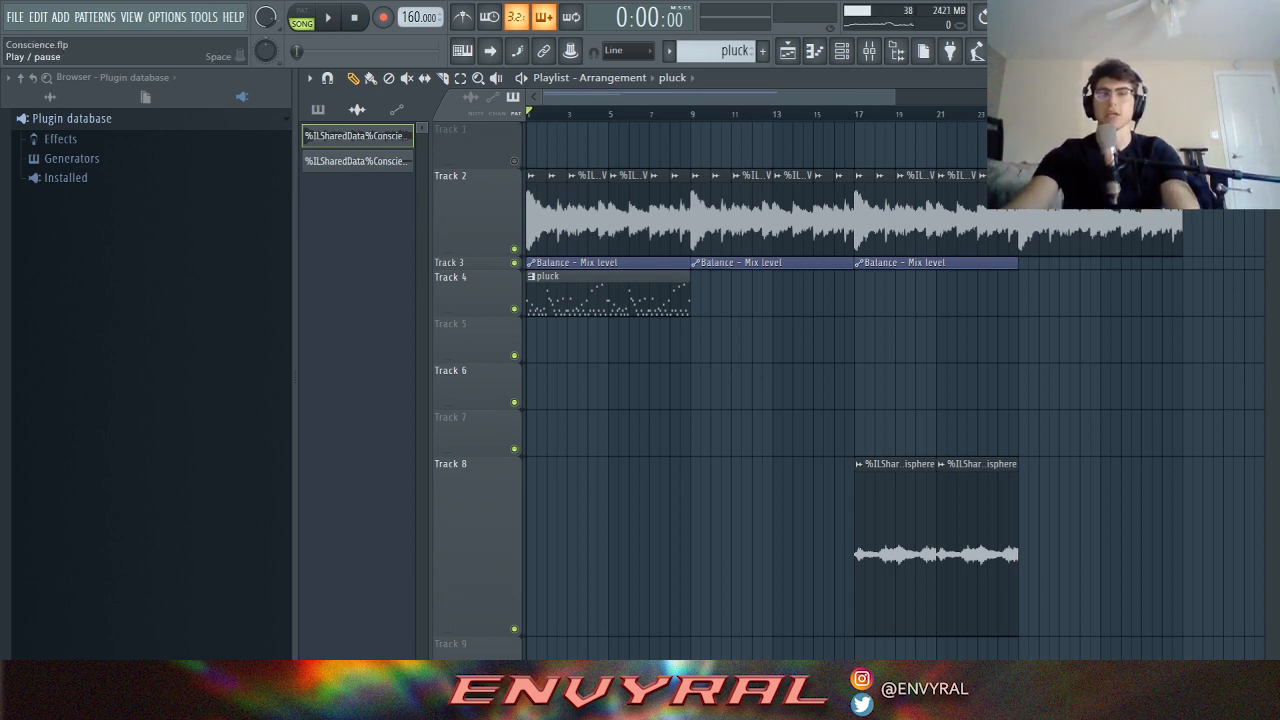
left_click(327, 17)
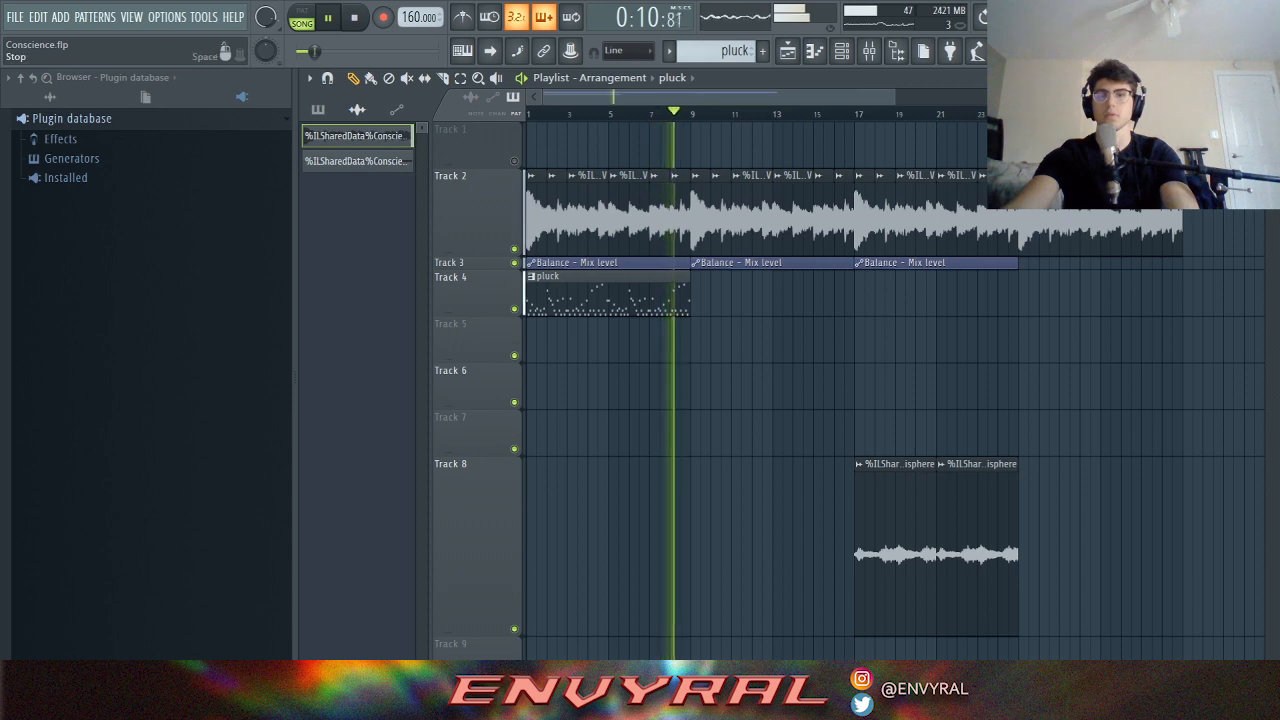
key("space")
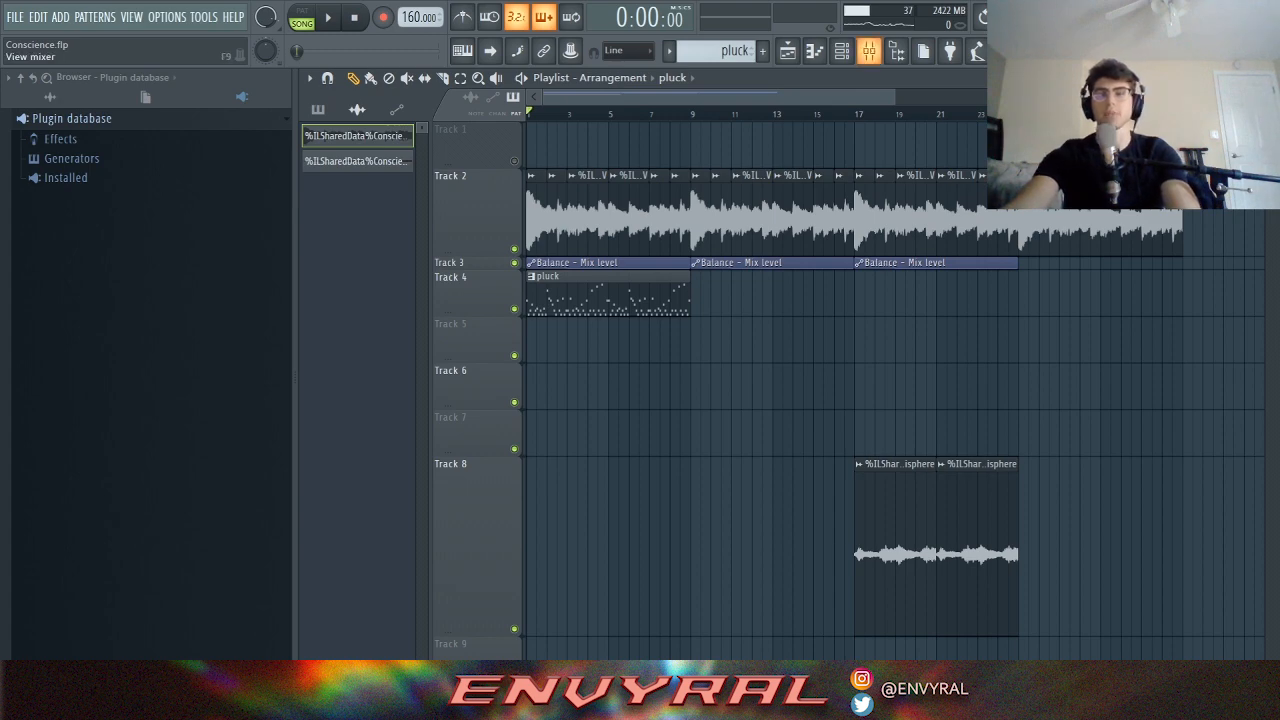
- Set the high-cut frequency of the FabFilter Pro-Q 2 on the CZ V mixer channel to about 430 Hz
left_click(869, 50)
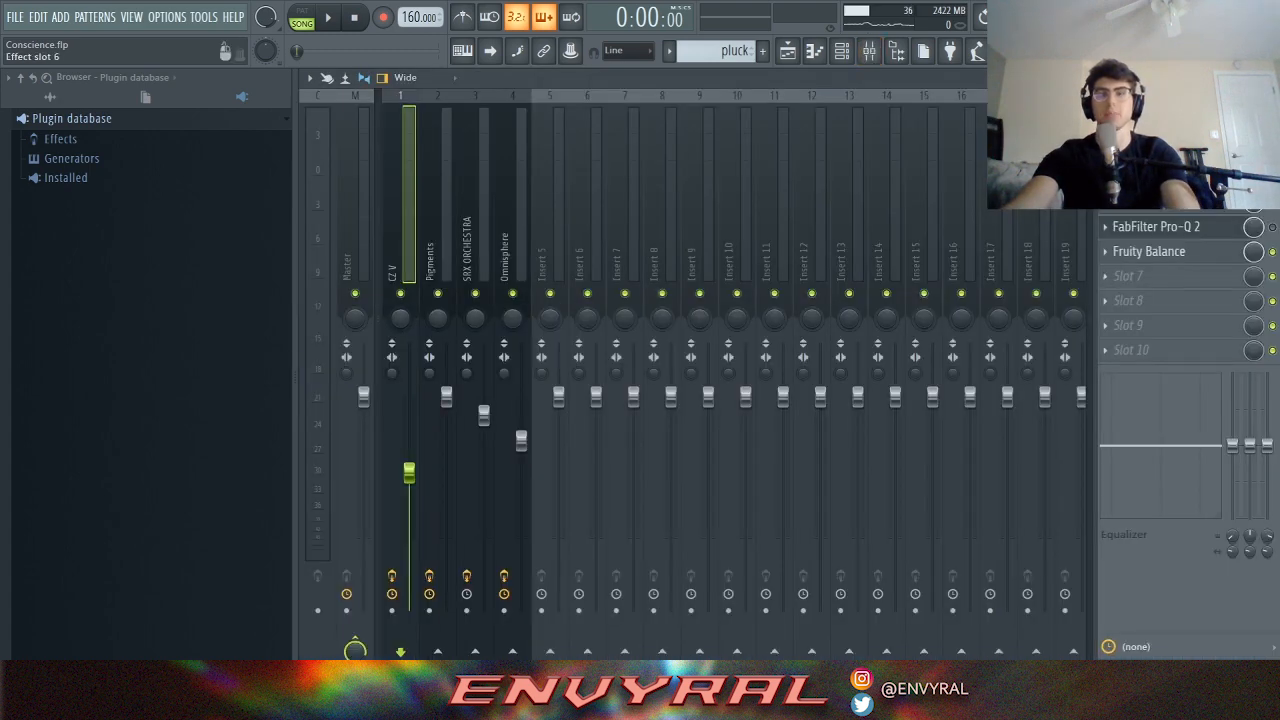
left_click(1156, 227)
left_click_drag(566, 277, 546, 277)
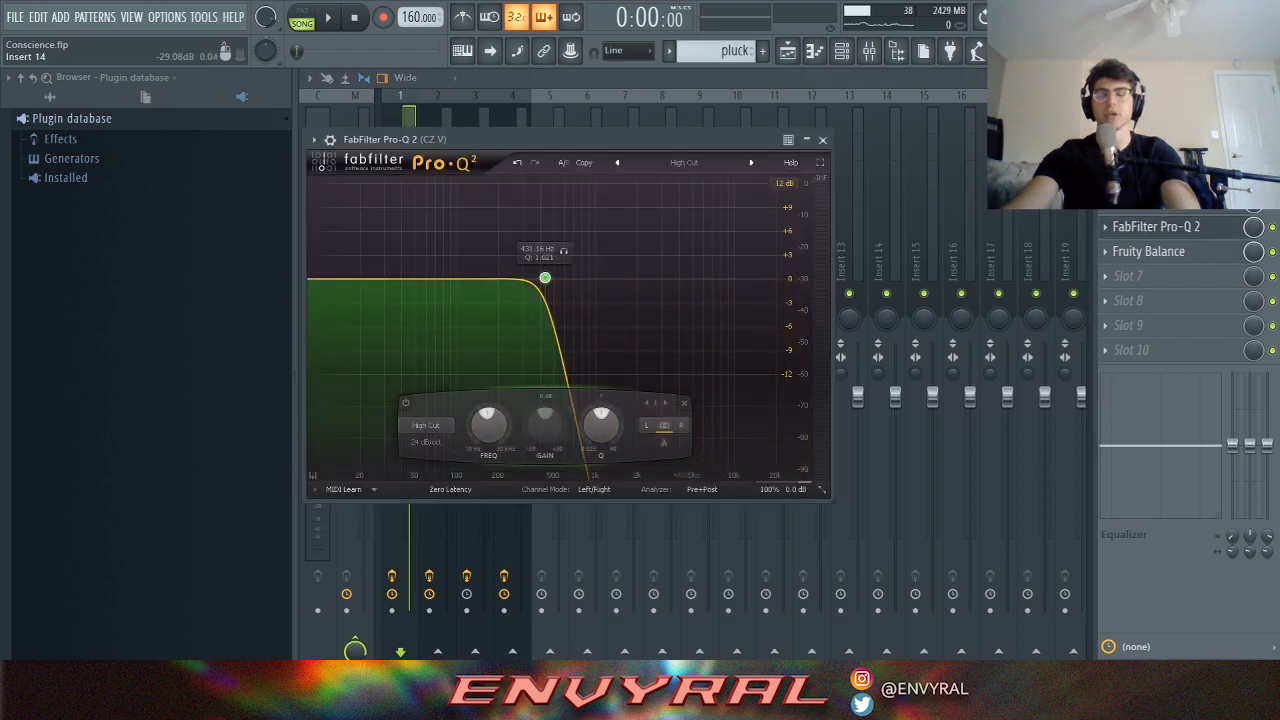
left_click(822, 139)
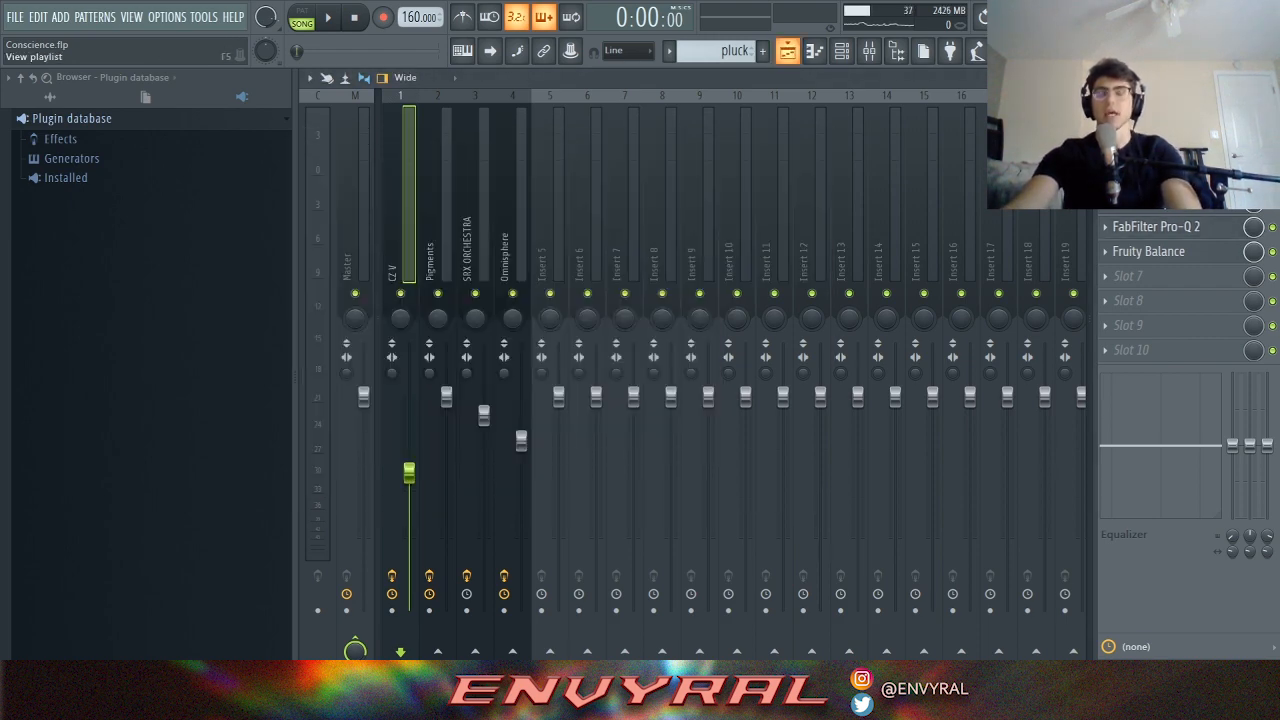
- Compare the arrangement's opening with Track 4 muted and unmuted to hear what the pluck adds
left_click(787, 50)
key("space")
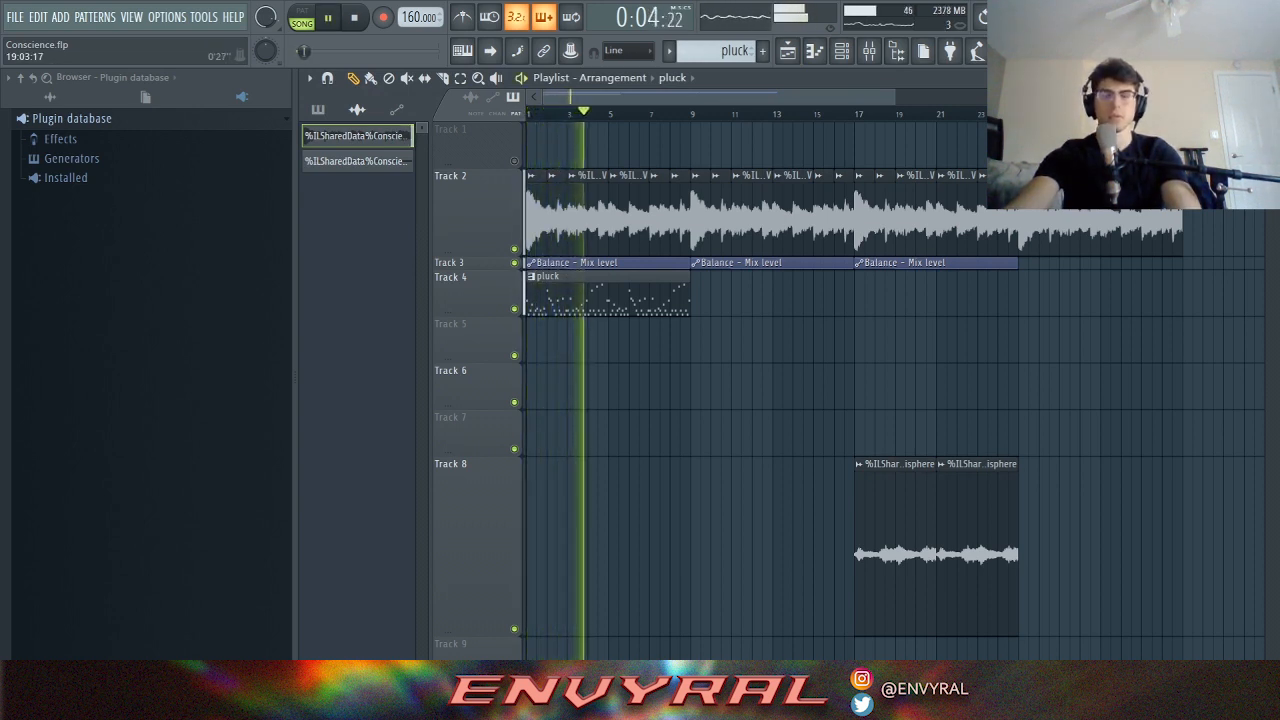
key("space")
left_click(514, 308)
key("space")
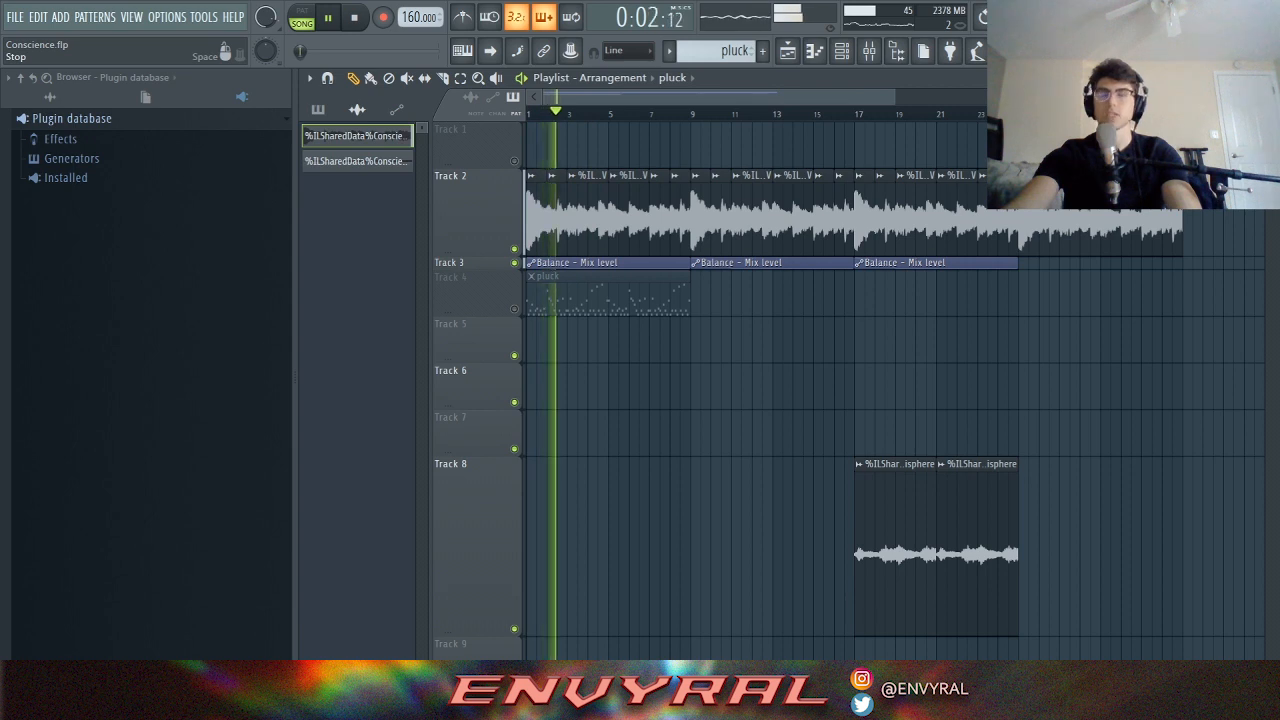
key("space")
left_click(514, 308)
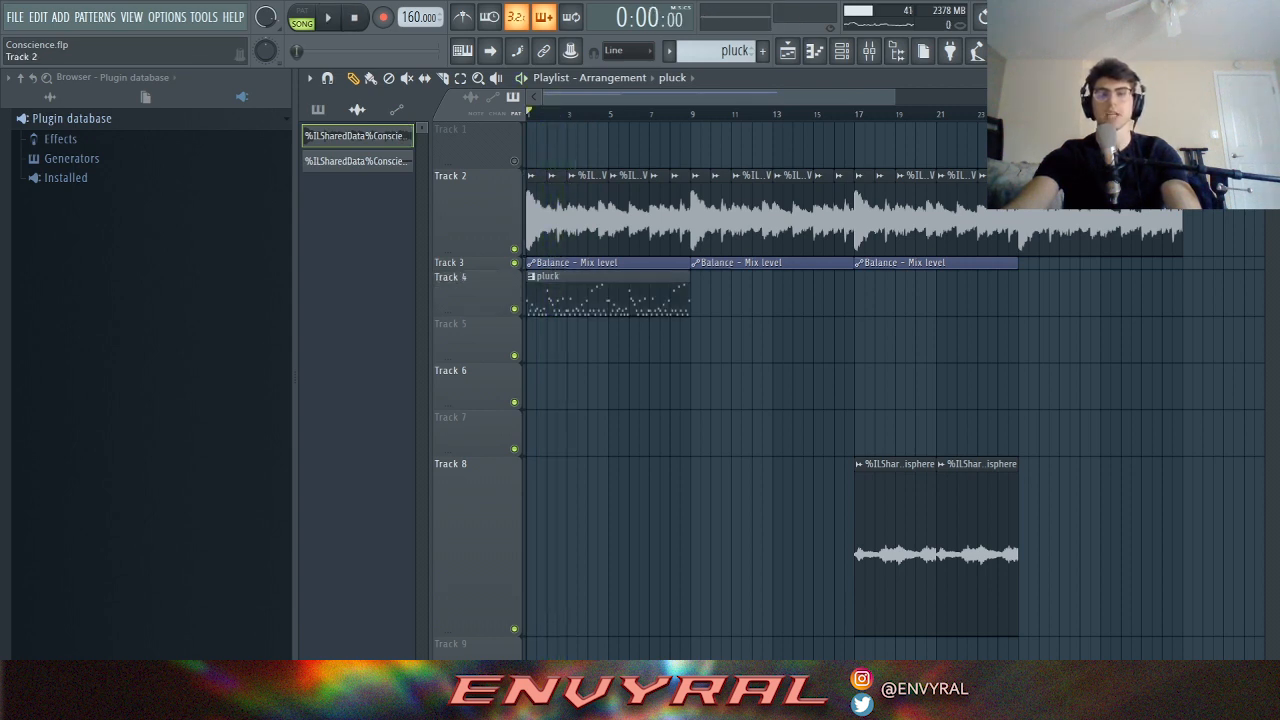
key("space")
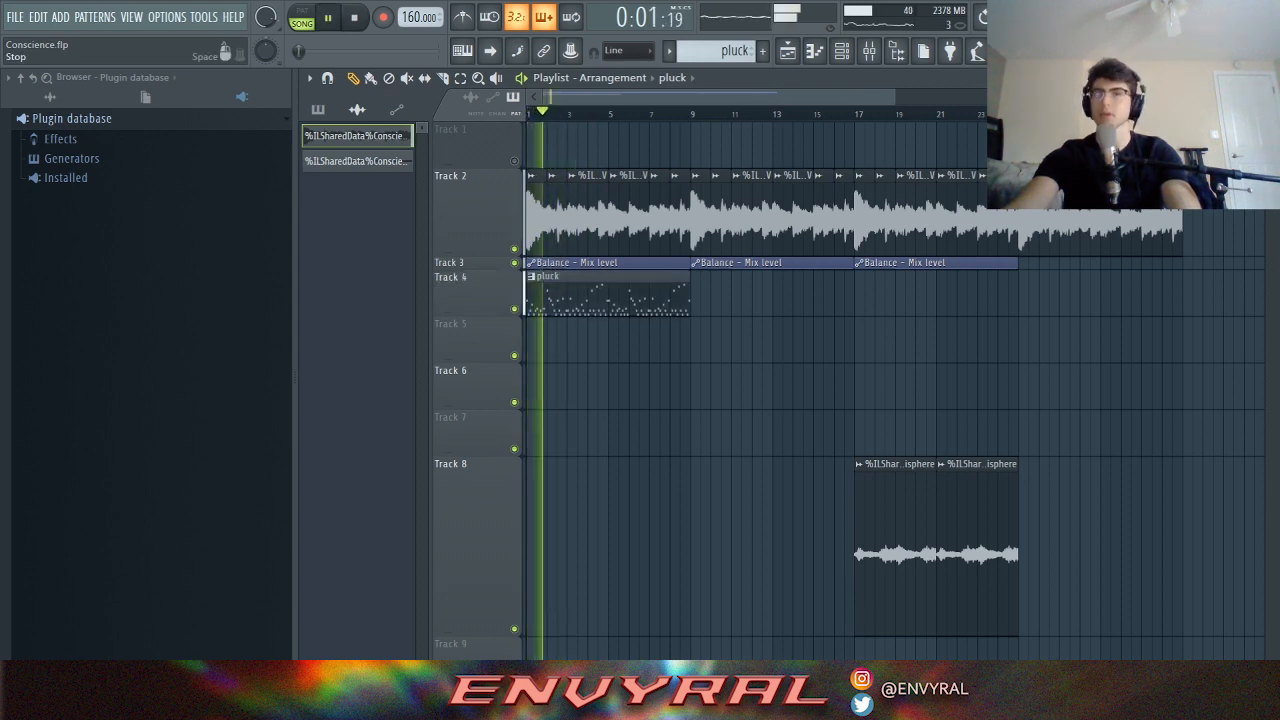
key("space")
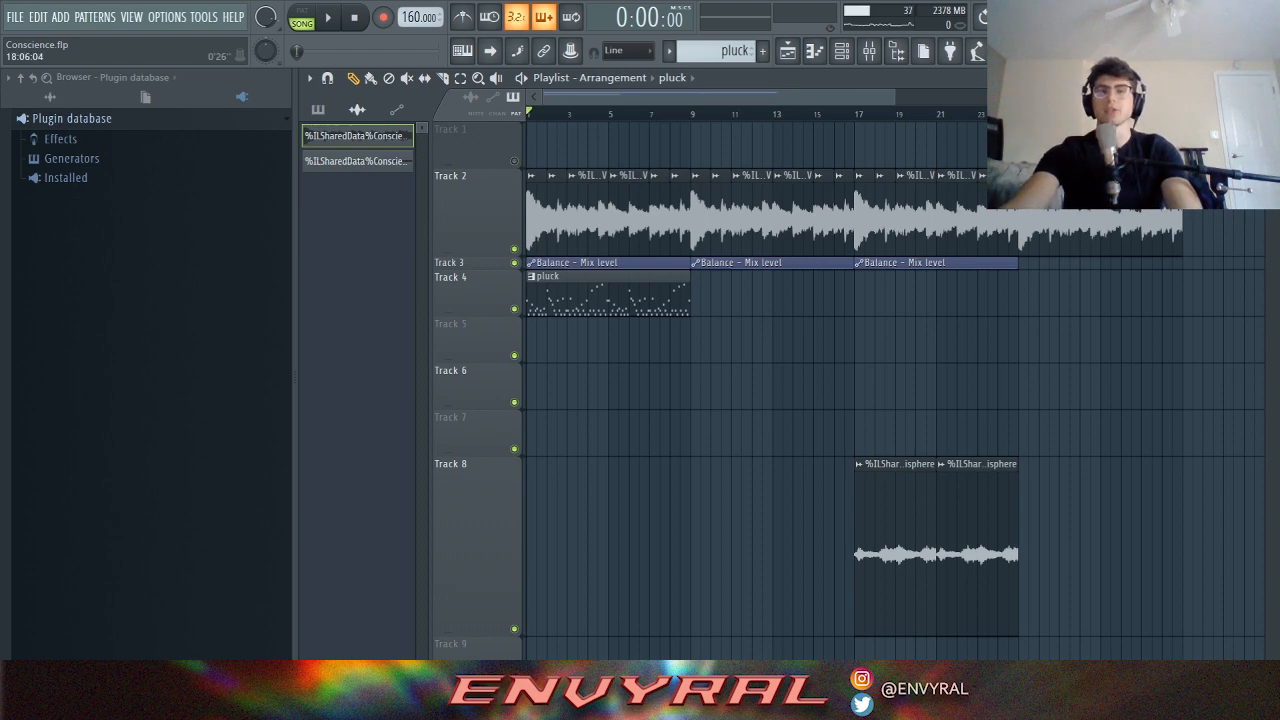
scroll(557, 130, "up", 3)
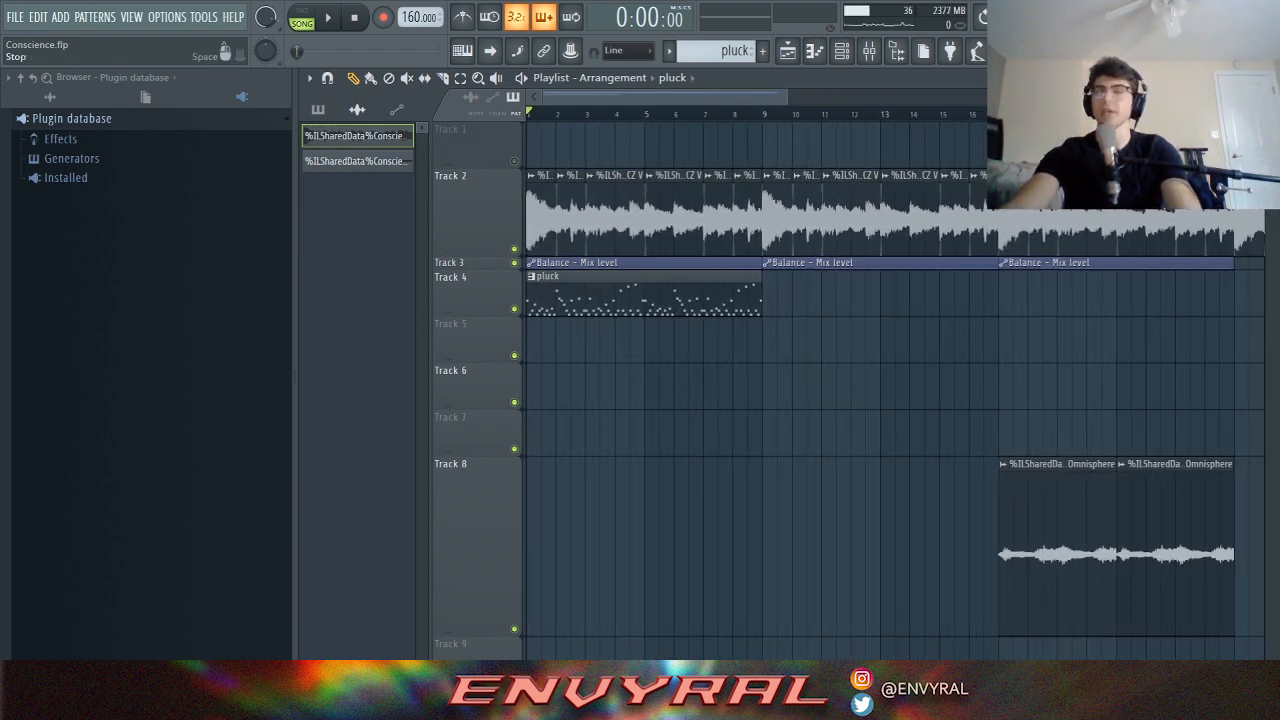
left_click(327, 17)
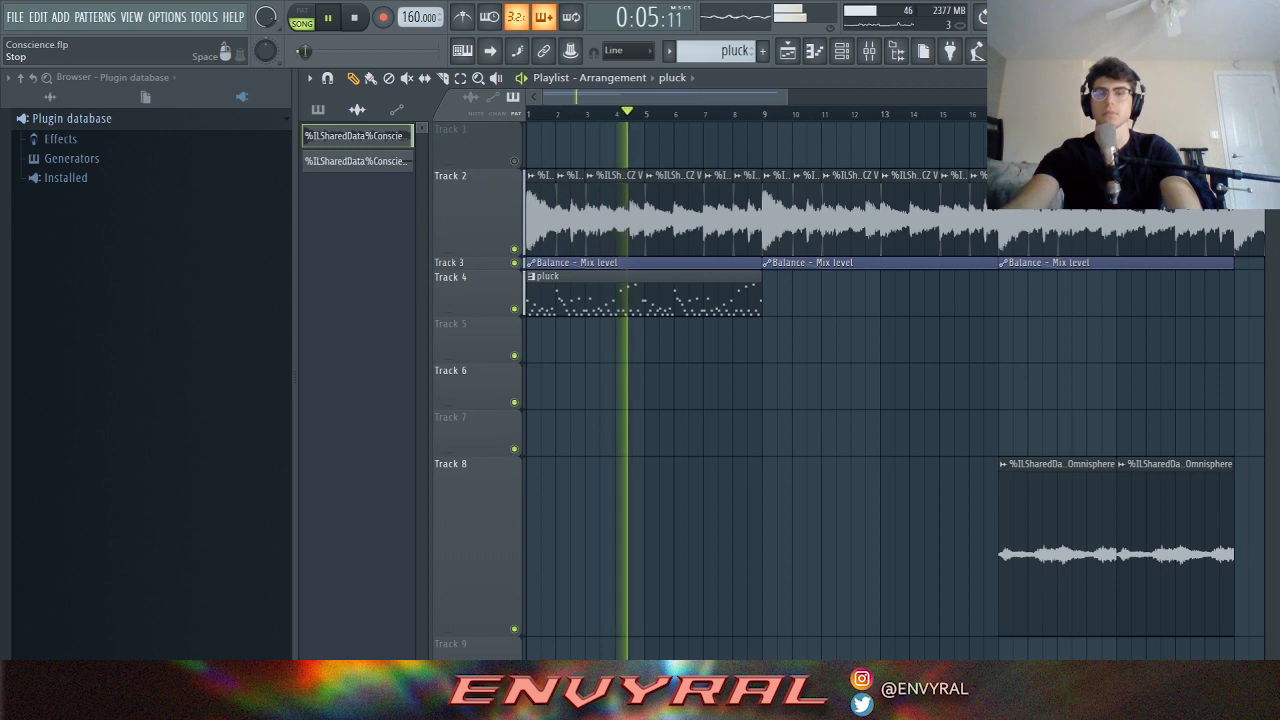
left_click(354, 17)
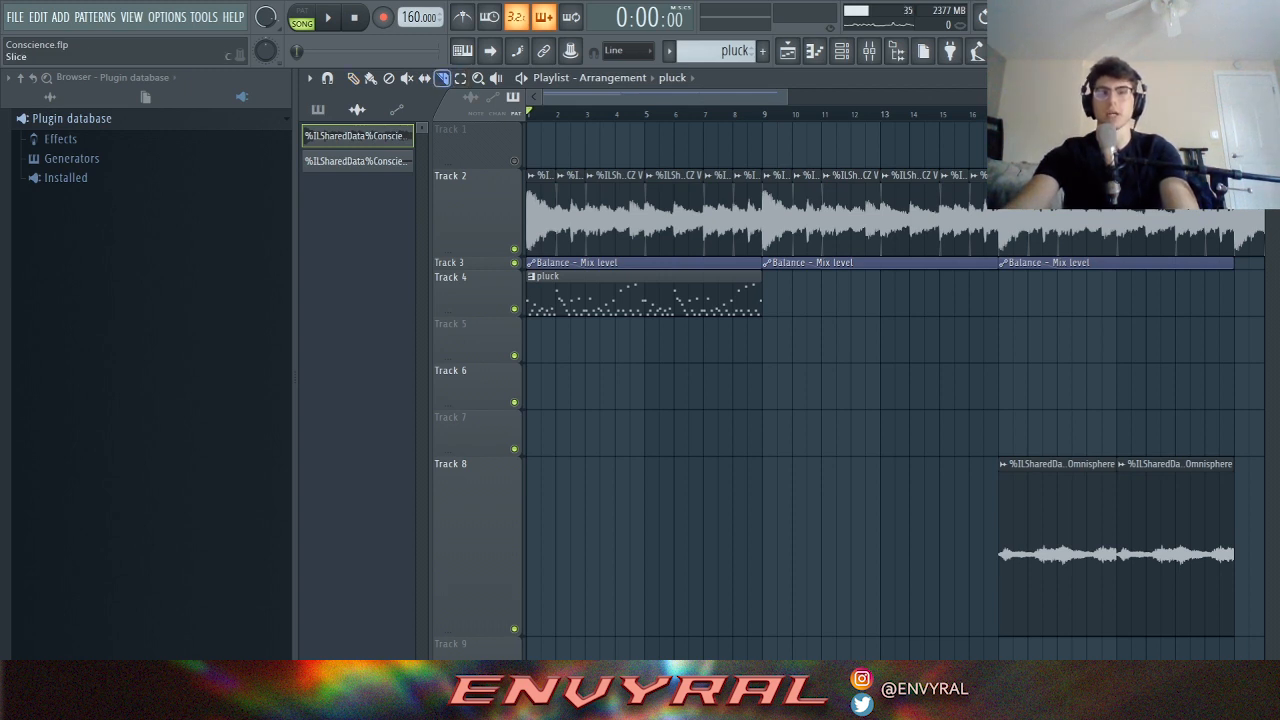
- Slice the Track 4 pluck clip at bar lines and remove its parts in bars 2, 4 and 6
left_click_drag(556, 312, 560, 328)
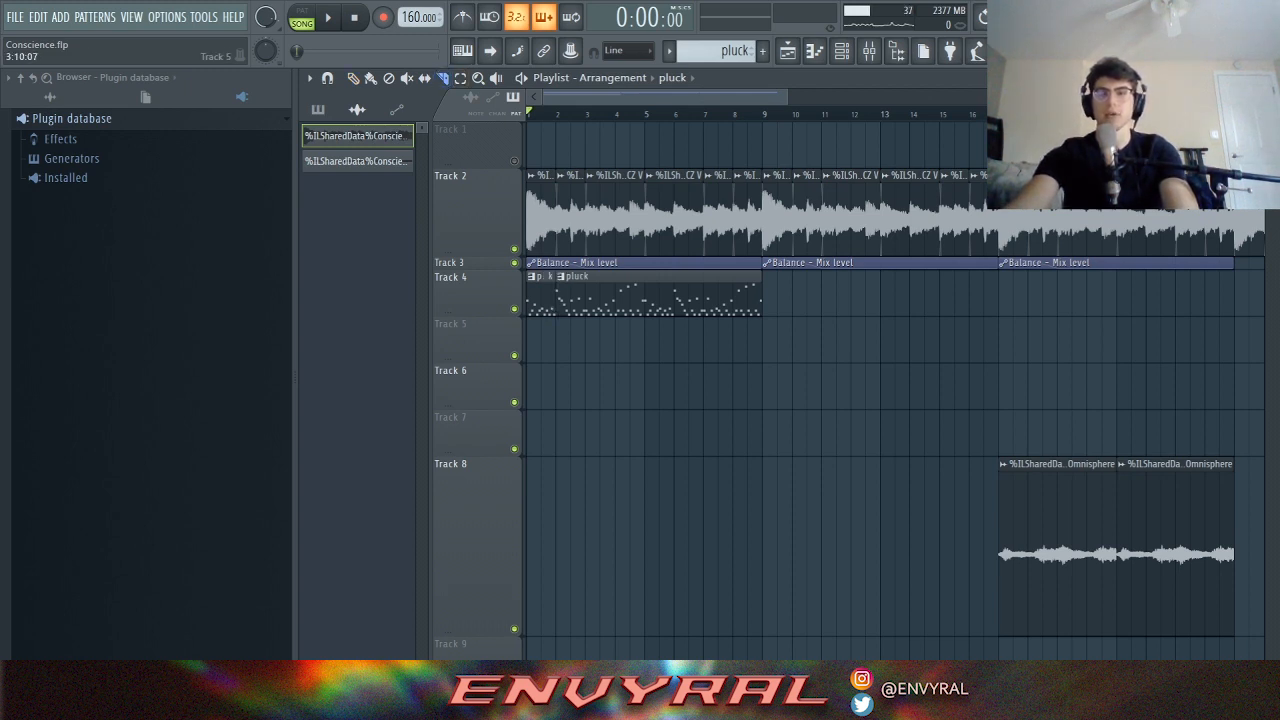
left_click_drag(615, 305, 706, 330)
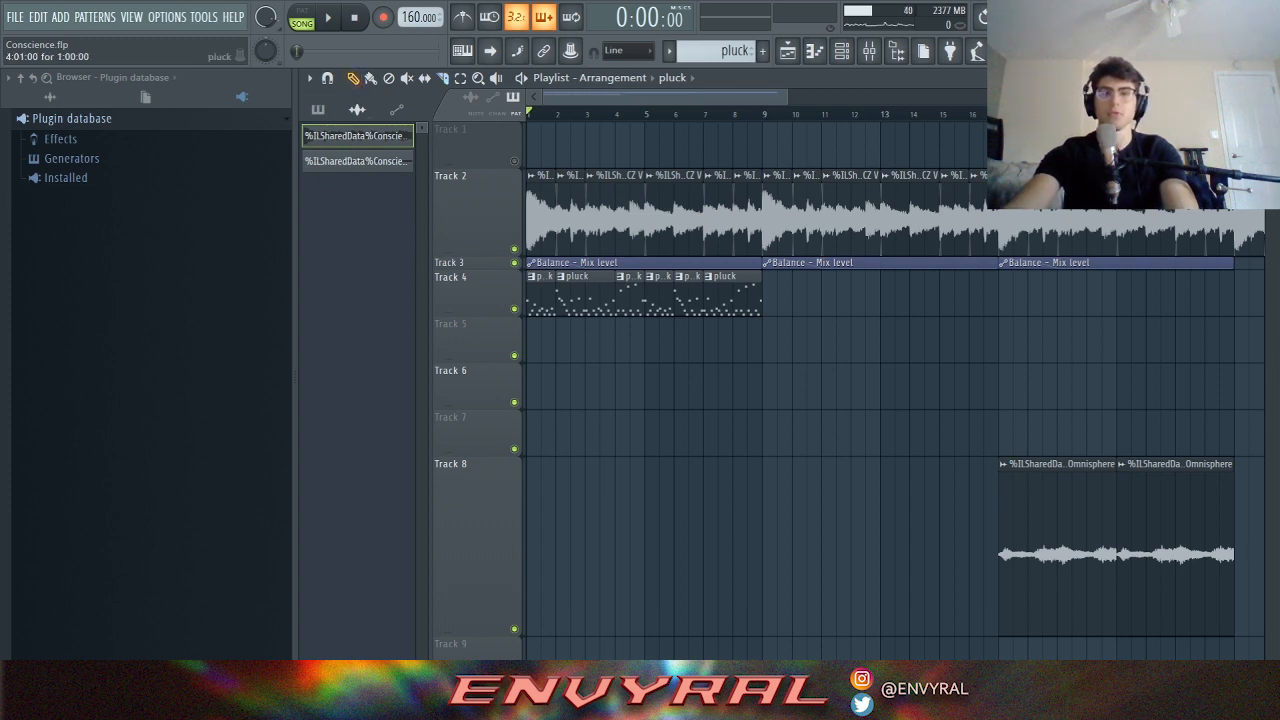
right_click(630, 296)
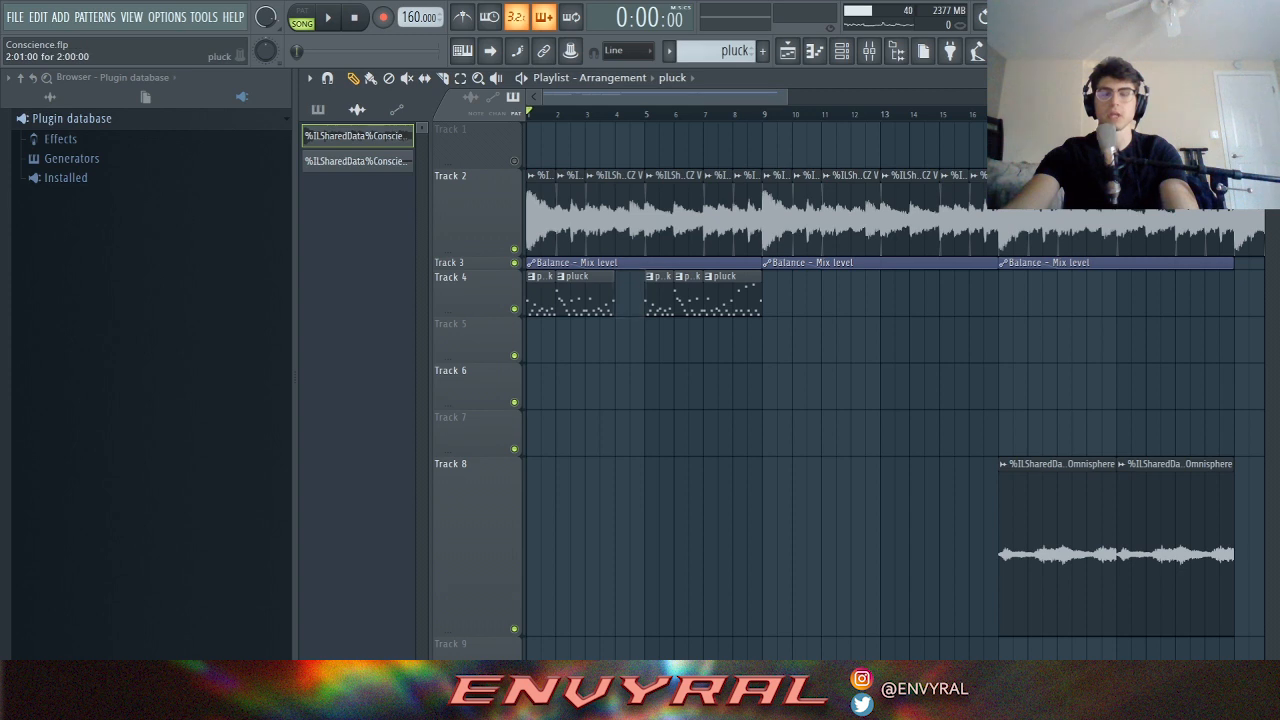
left_click_drag(559, 296, 588, 296)
right_click(688, 296)
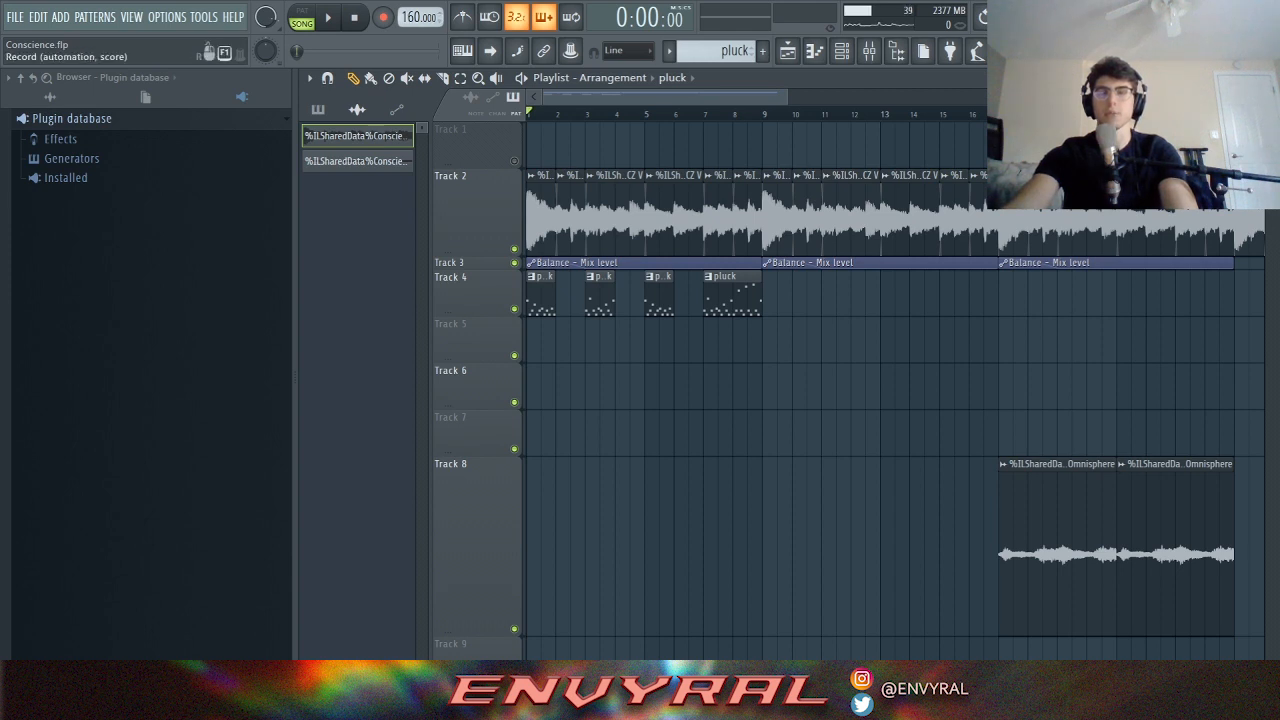
- Play the arrangement from the start to hear the chopped pluck clips against the main melody
key("space")
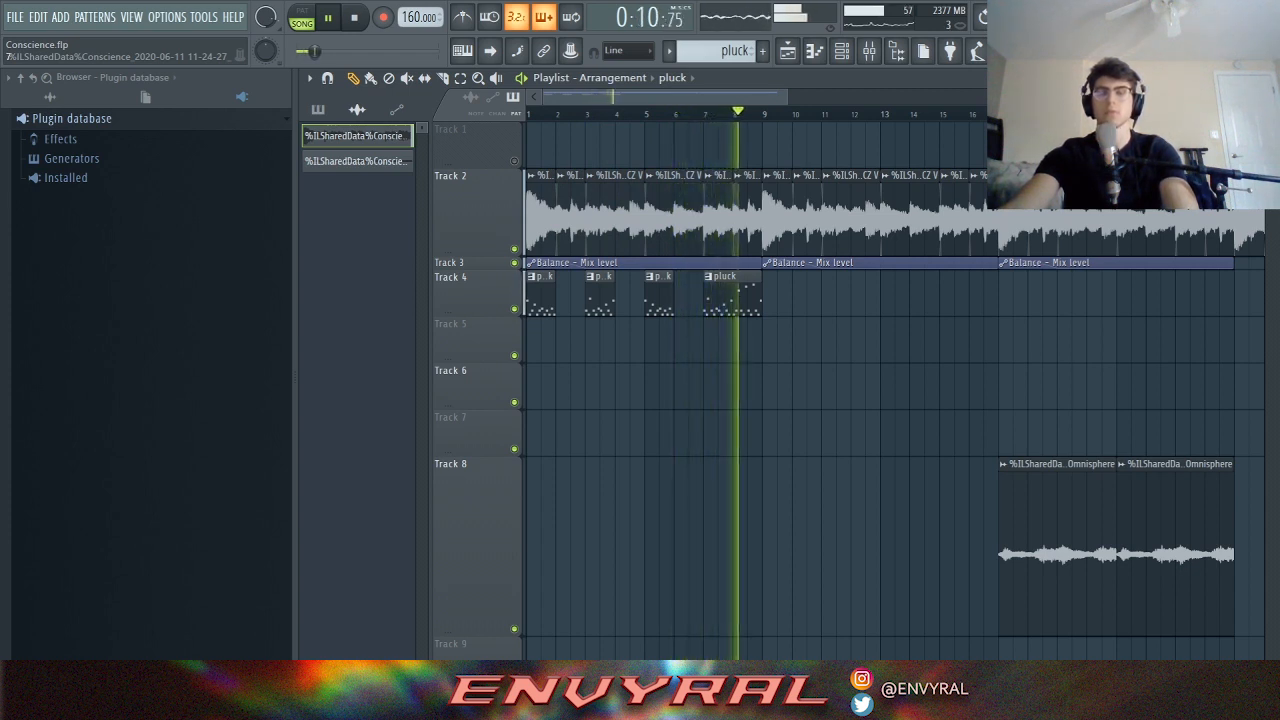
key("space")
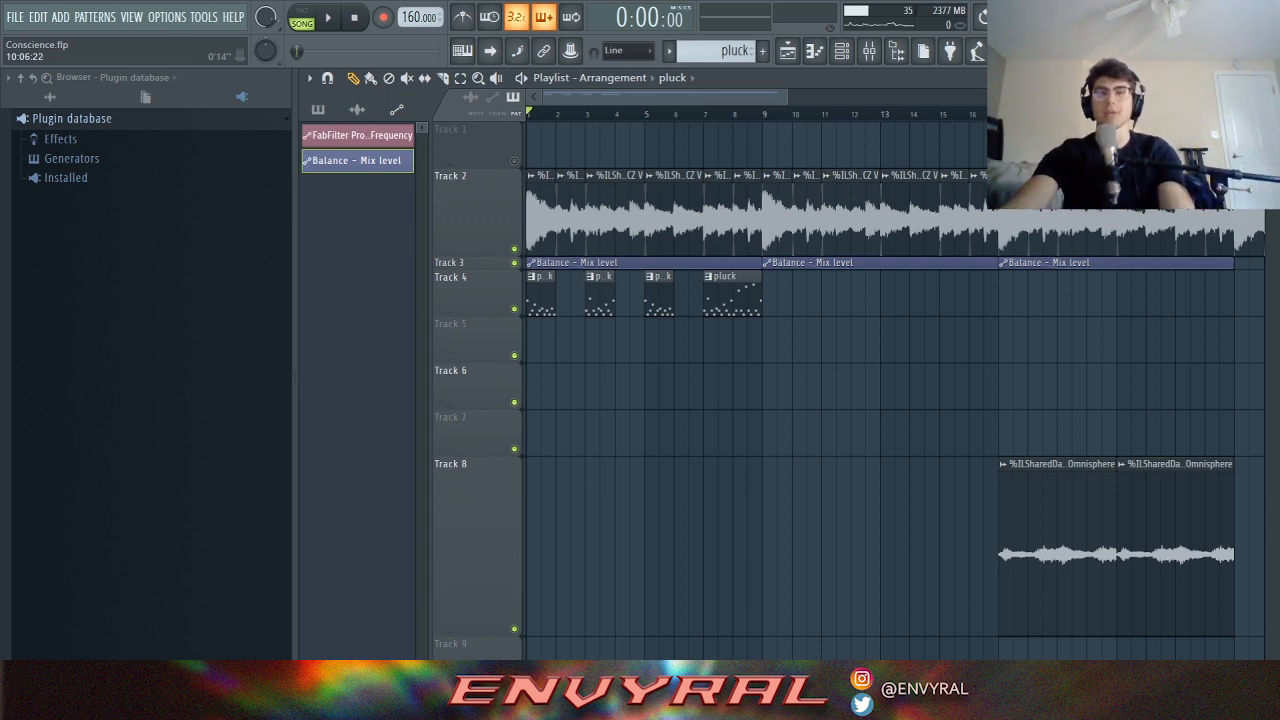
left_click_drag(786, 97, 810, 97)
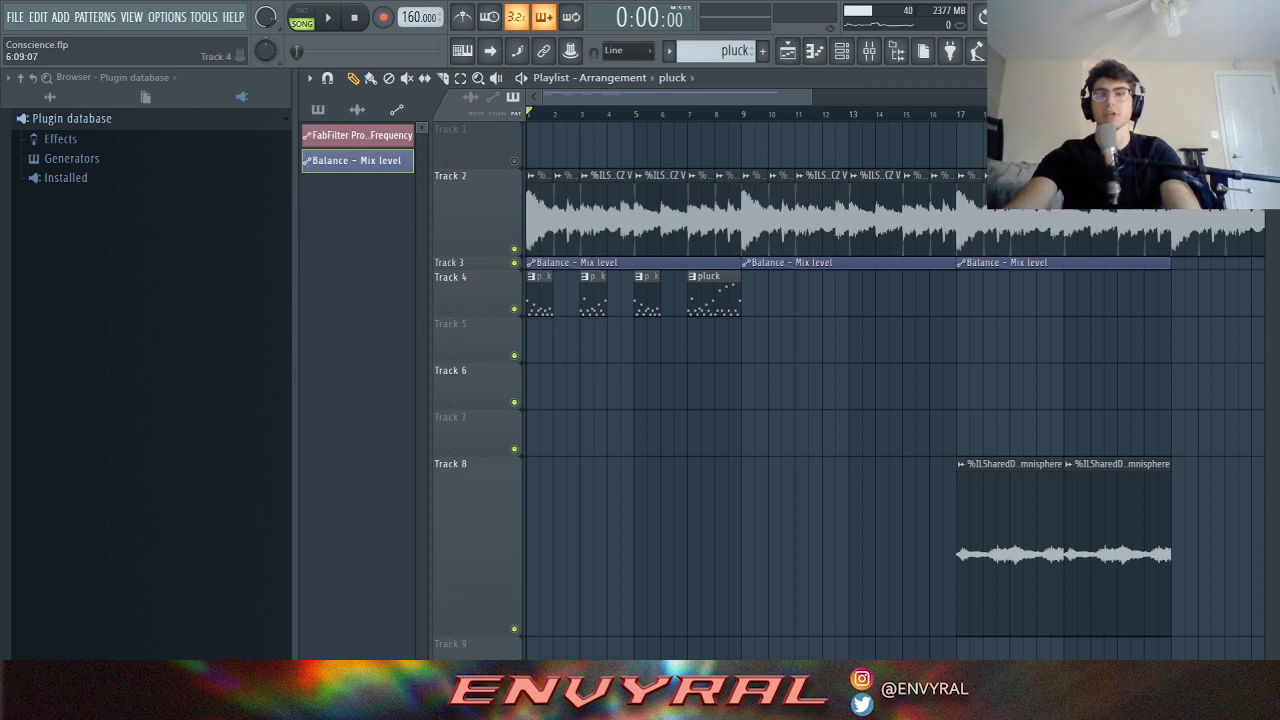
key("space")
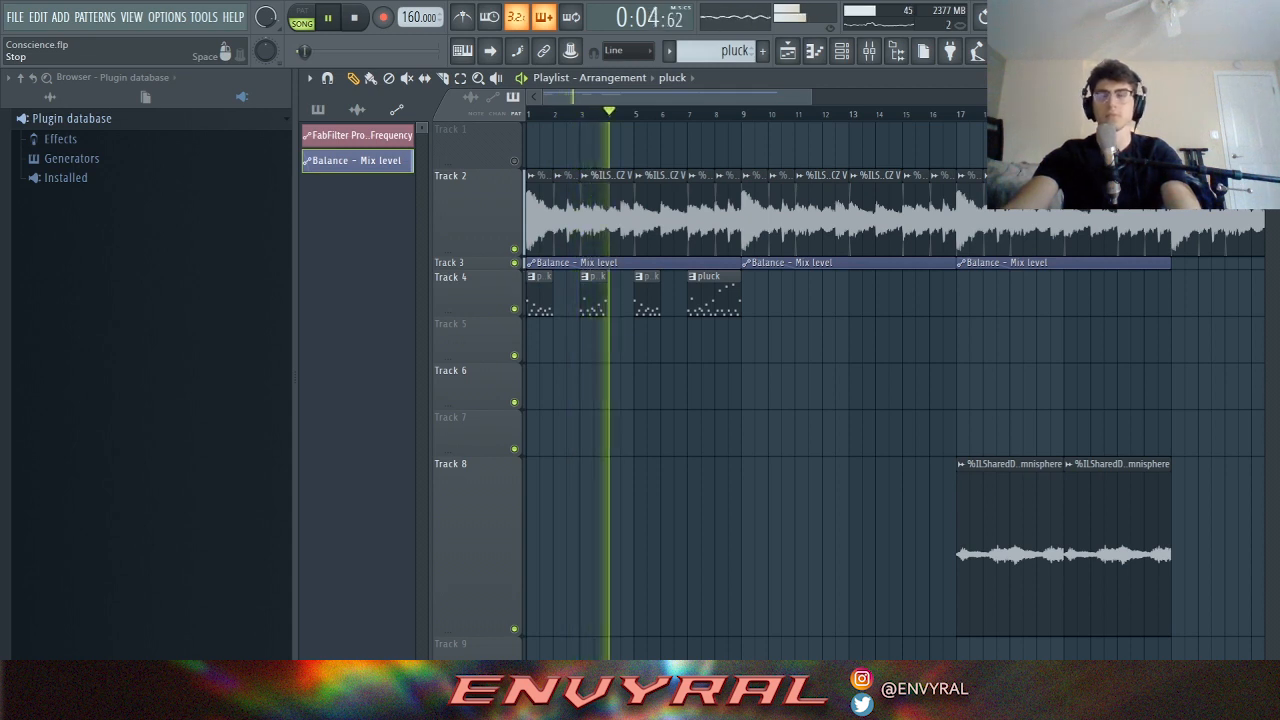
key("space")
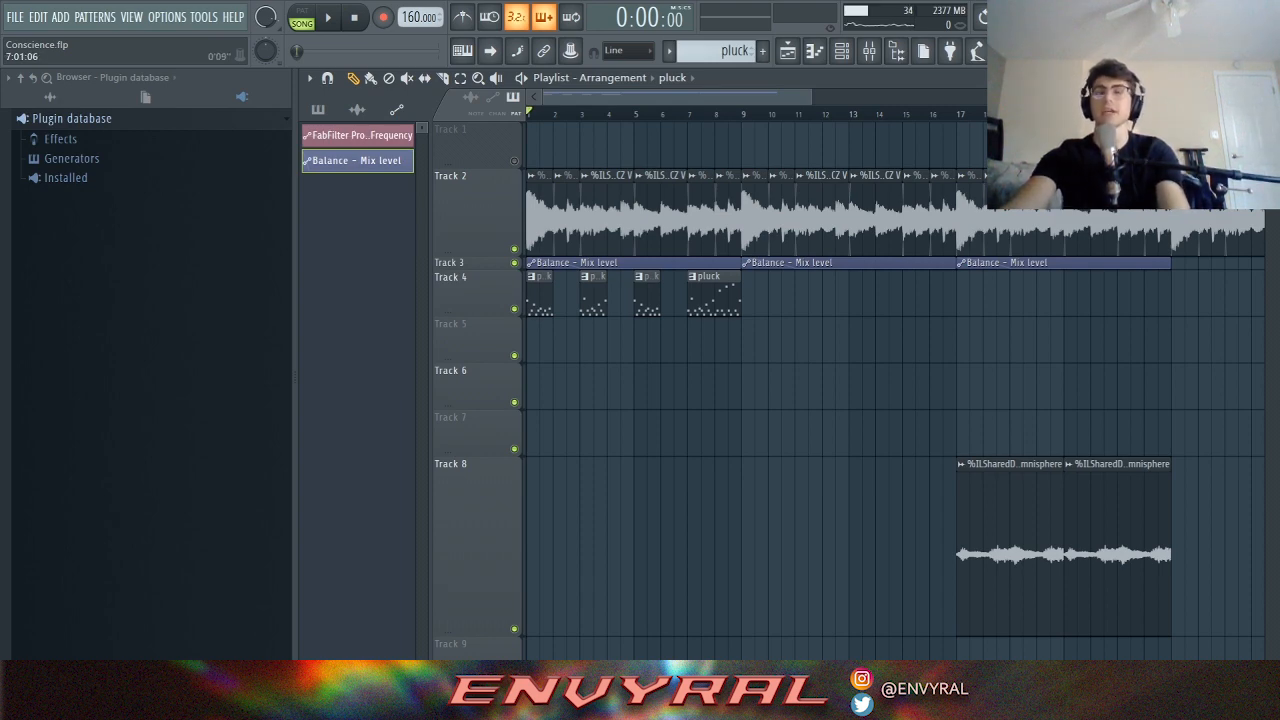
- Play the final pluck clip on Track 4 from bar 7, and again from bar 8, to check the transition
left_click(687, 112)
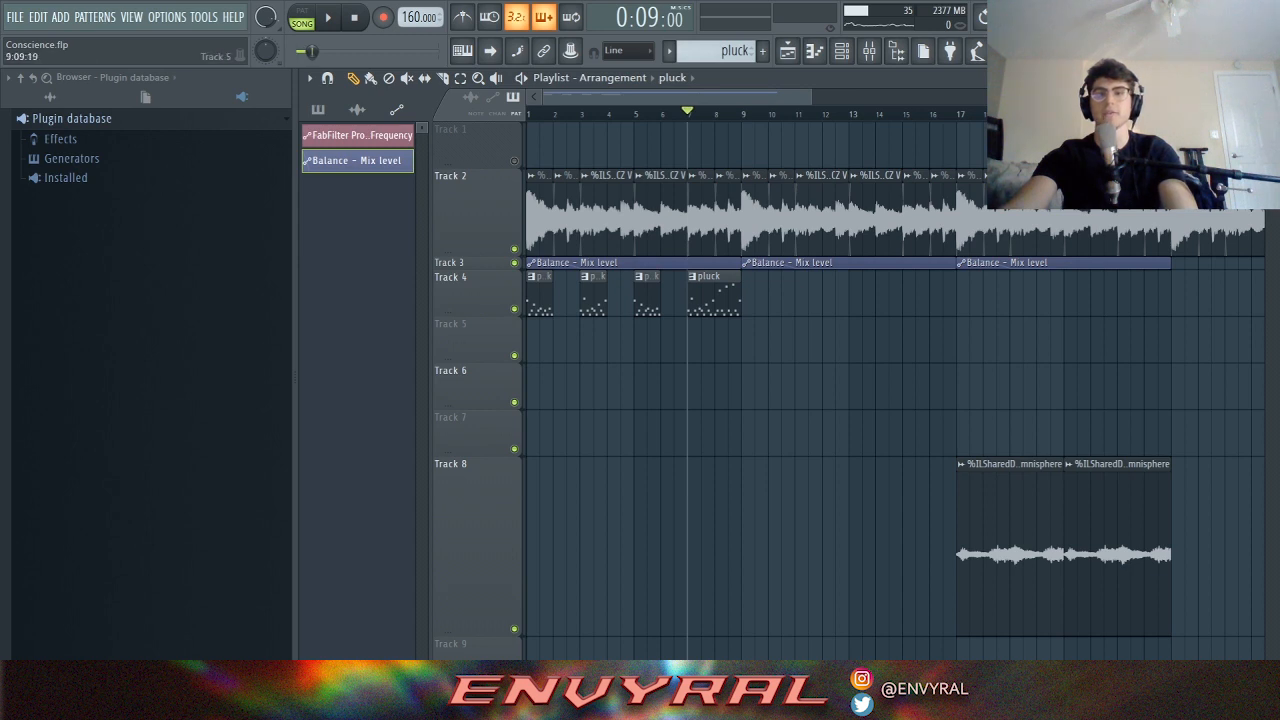
key("space")
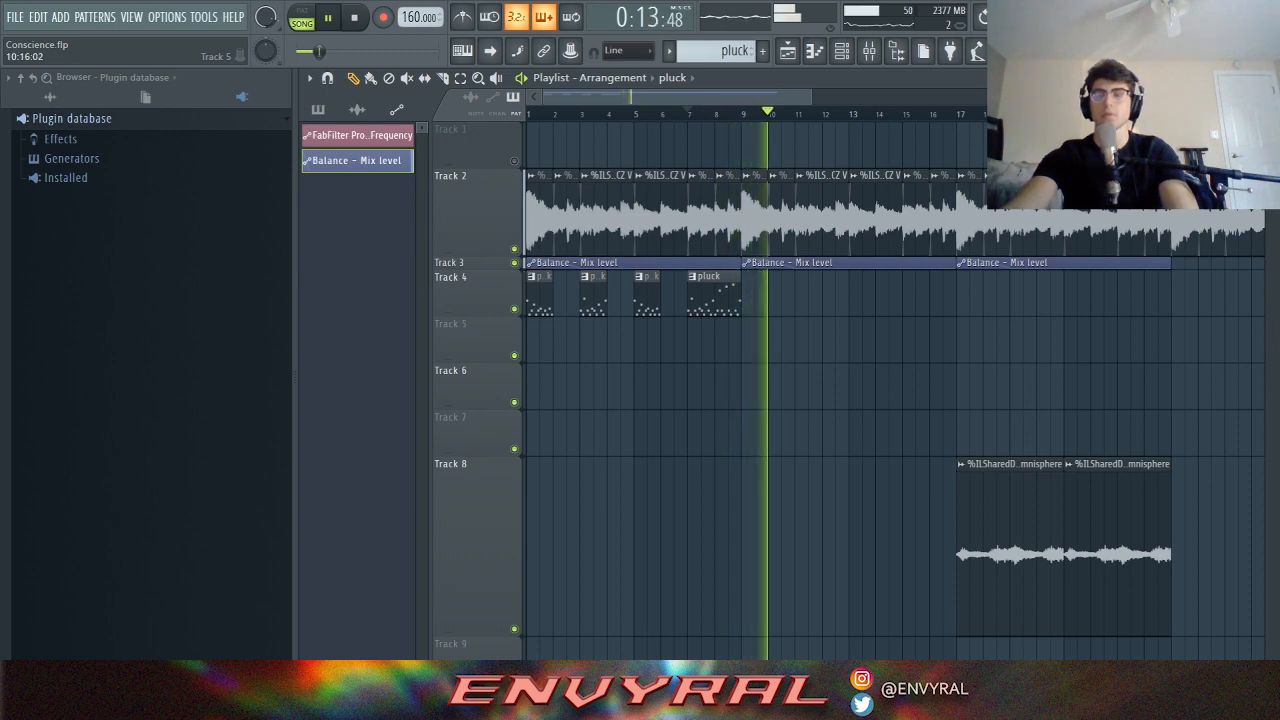
key("space")
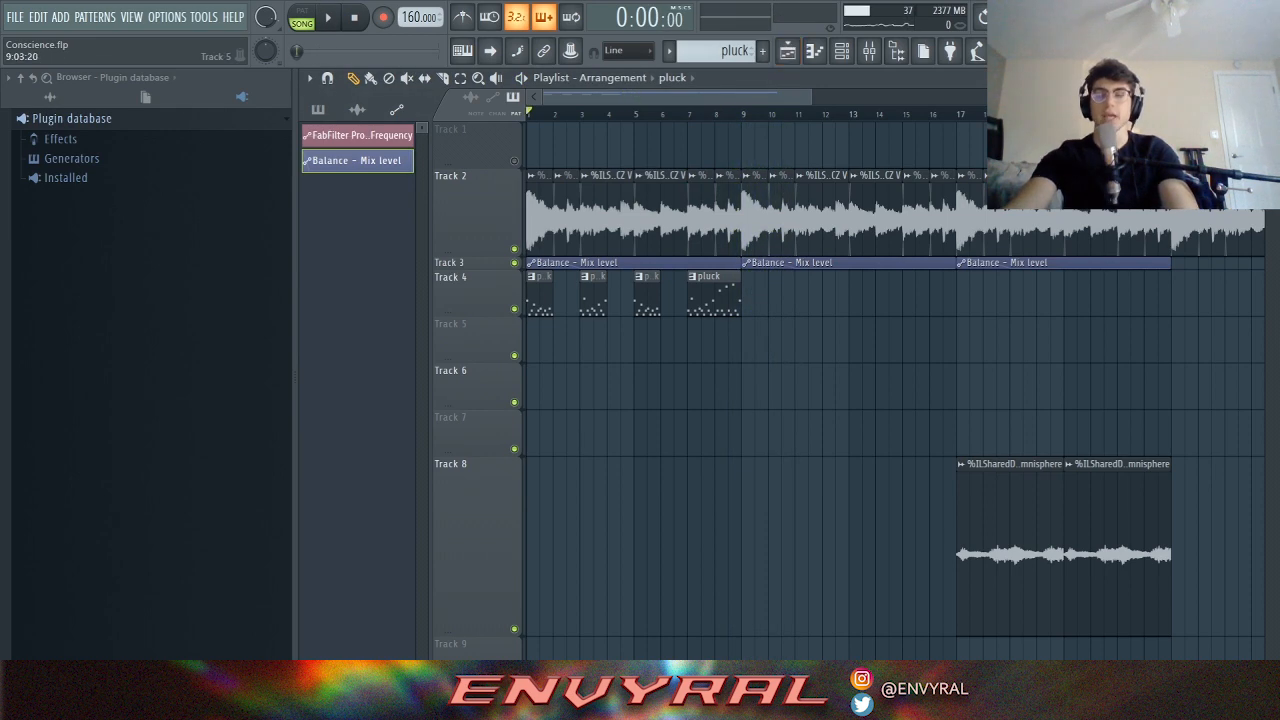
left_click(701, 112)
left_click(714, 112)
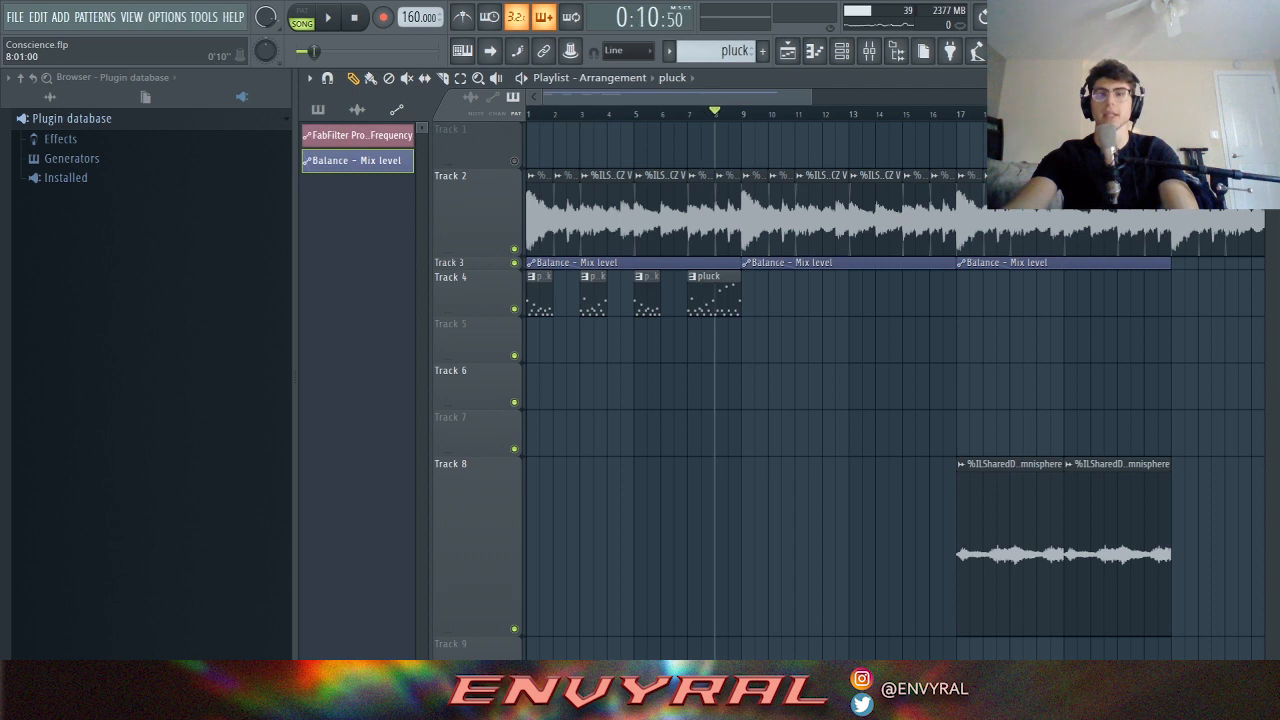
key("space")
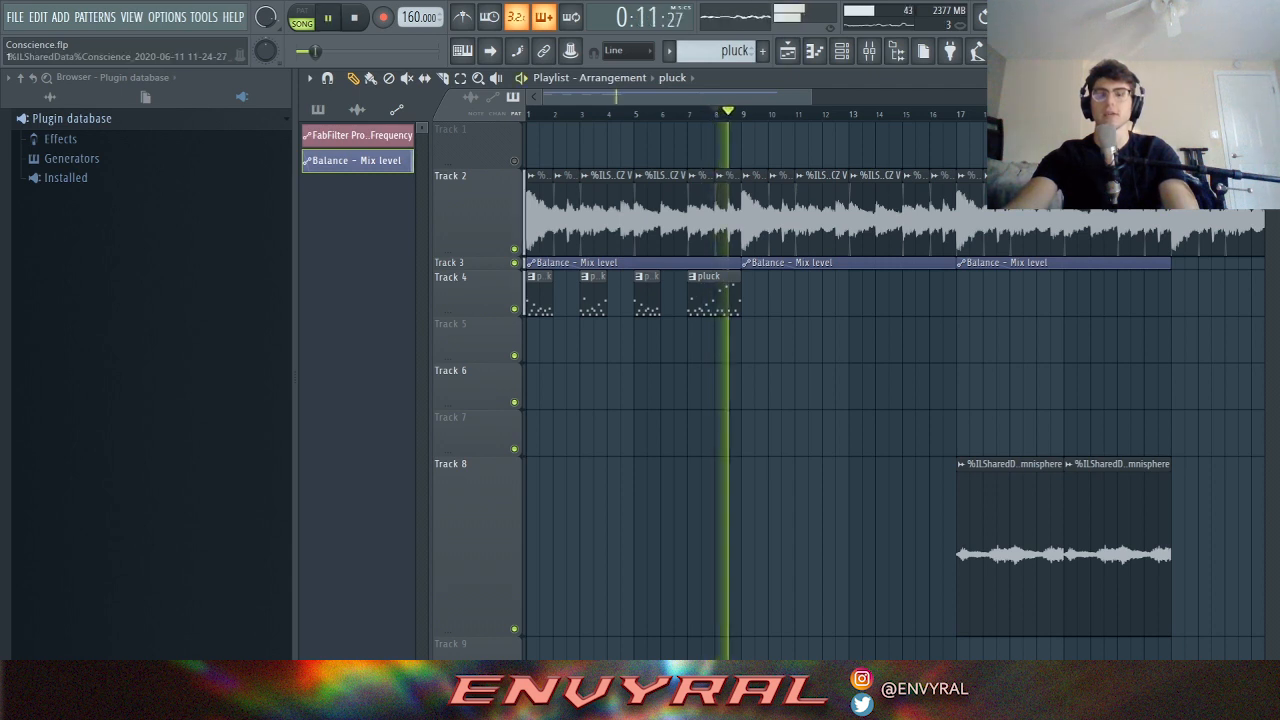
key("space")
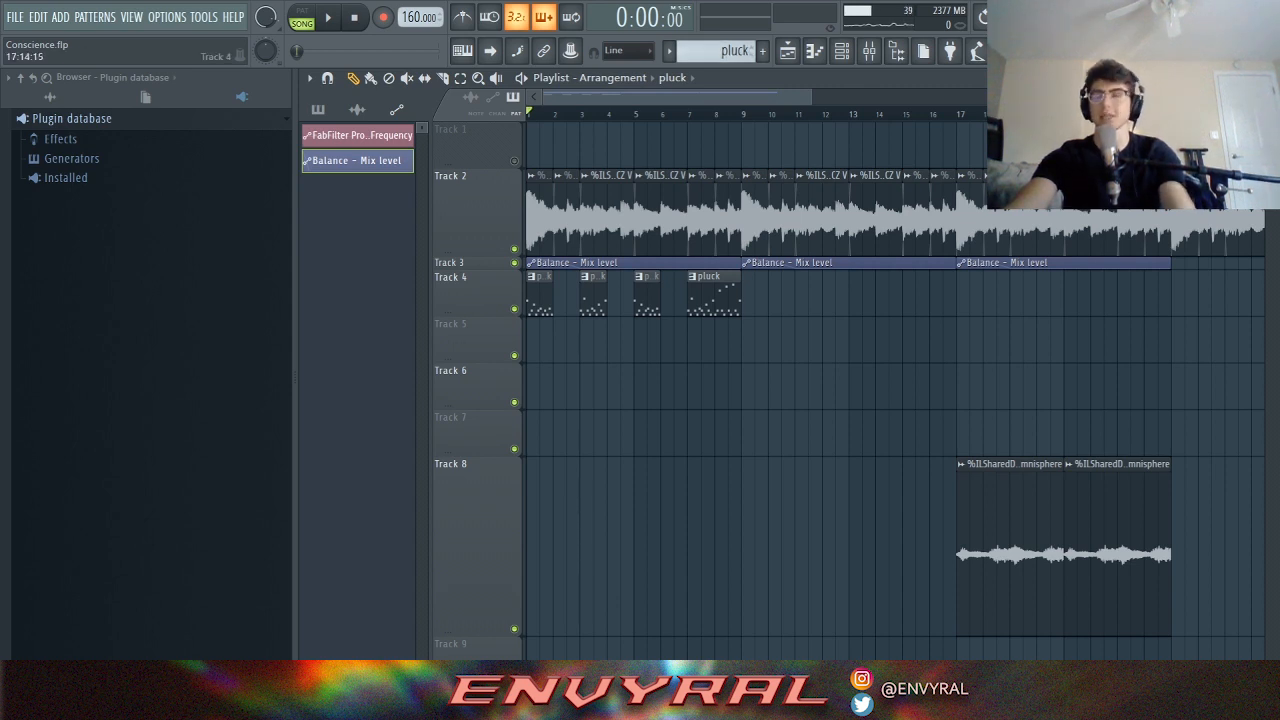
left_click(869, 51)
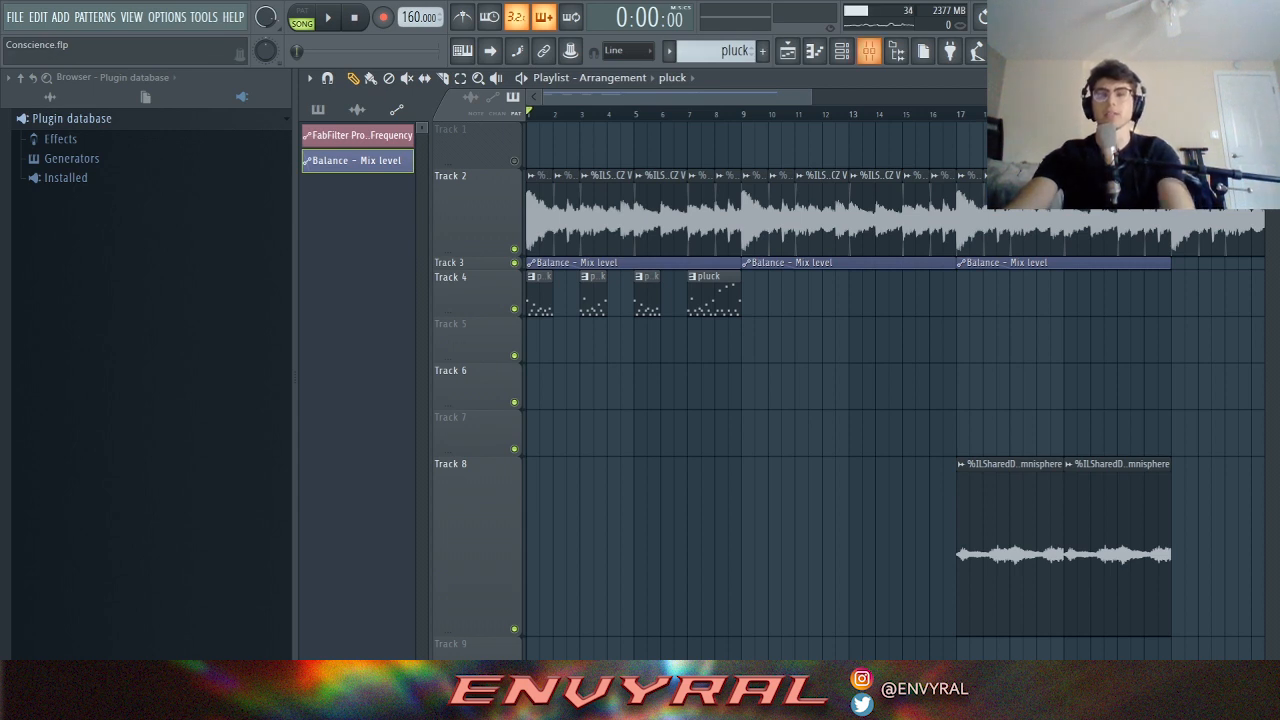
scroll(895, 390, "down", 3)
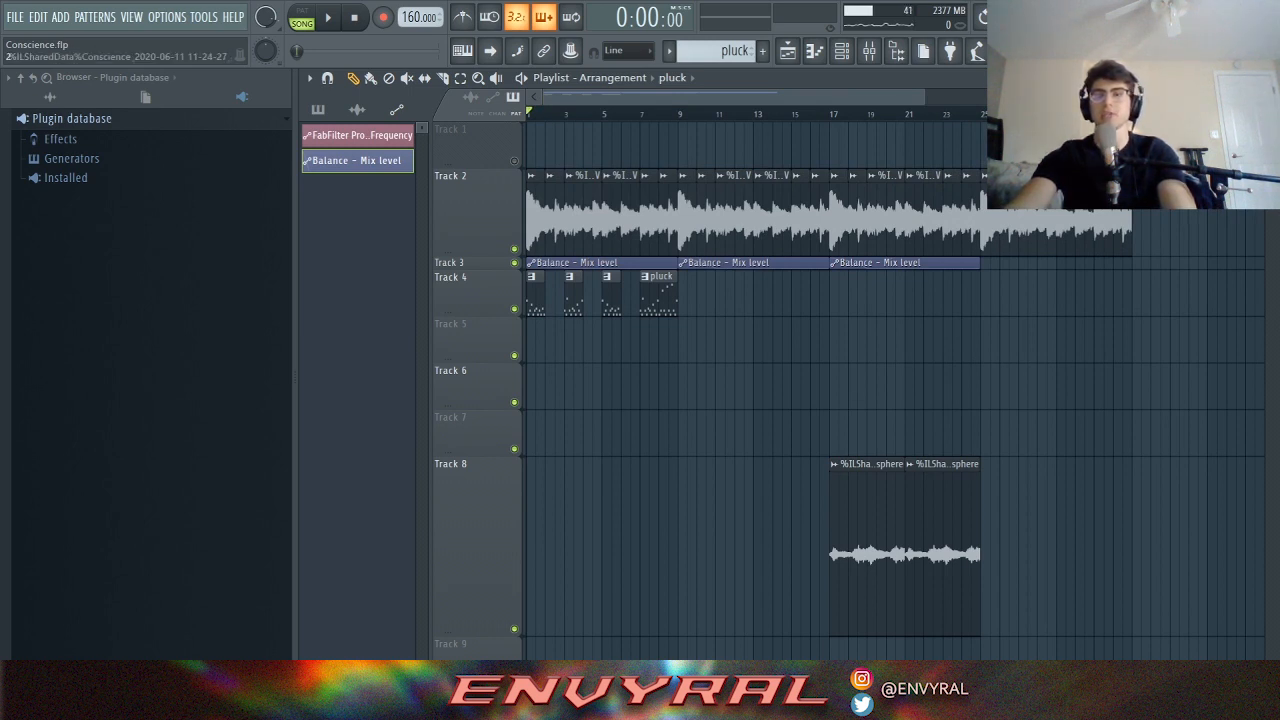
- Audition the first Track 8 Omnisphere clip on Track 5 at bar 9 against the melody and delete it there
scroll(707, 430, "up", 2)
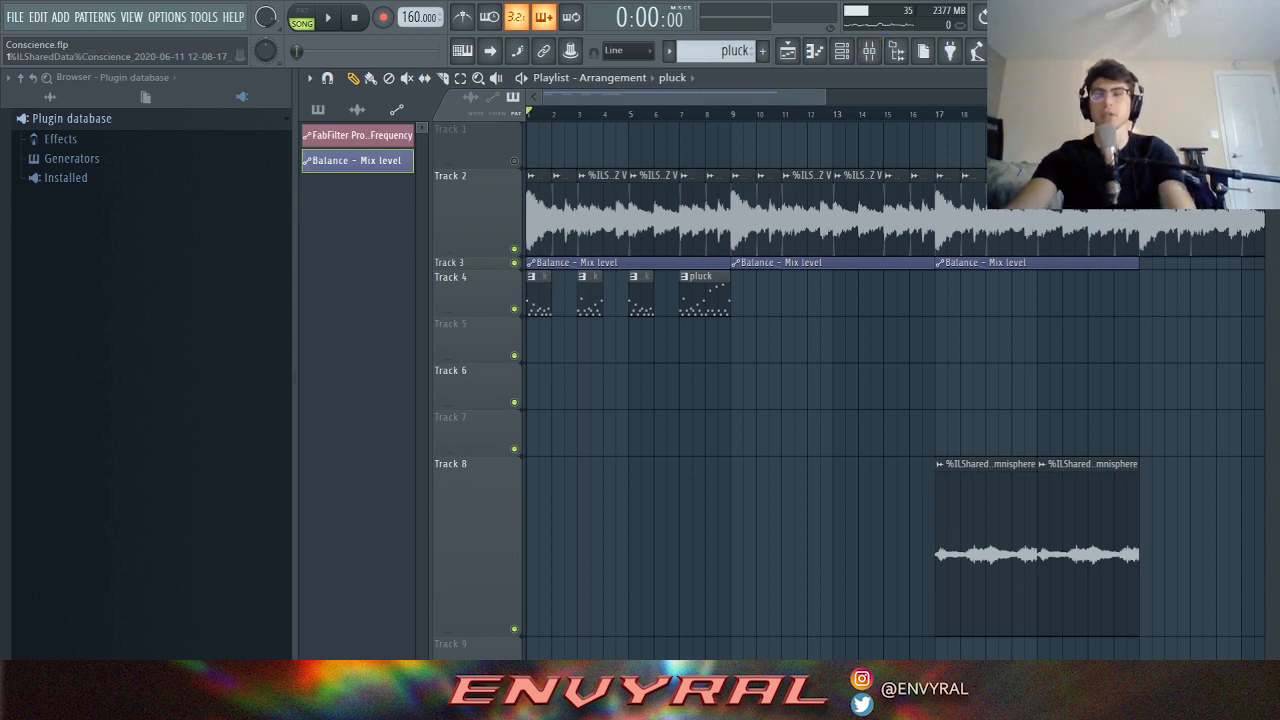
left_click_drag(985, 464, 781, 323)
key("space")
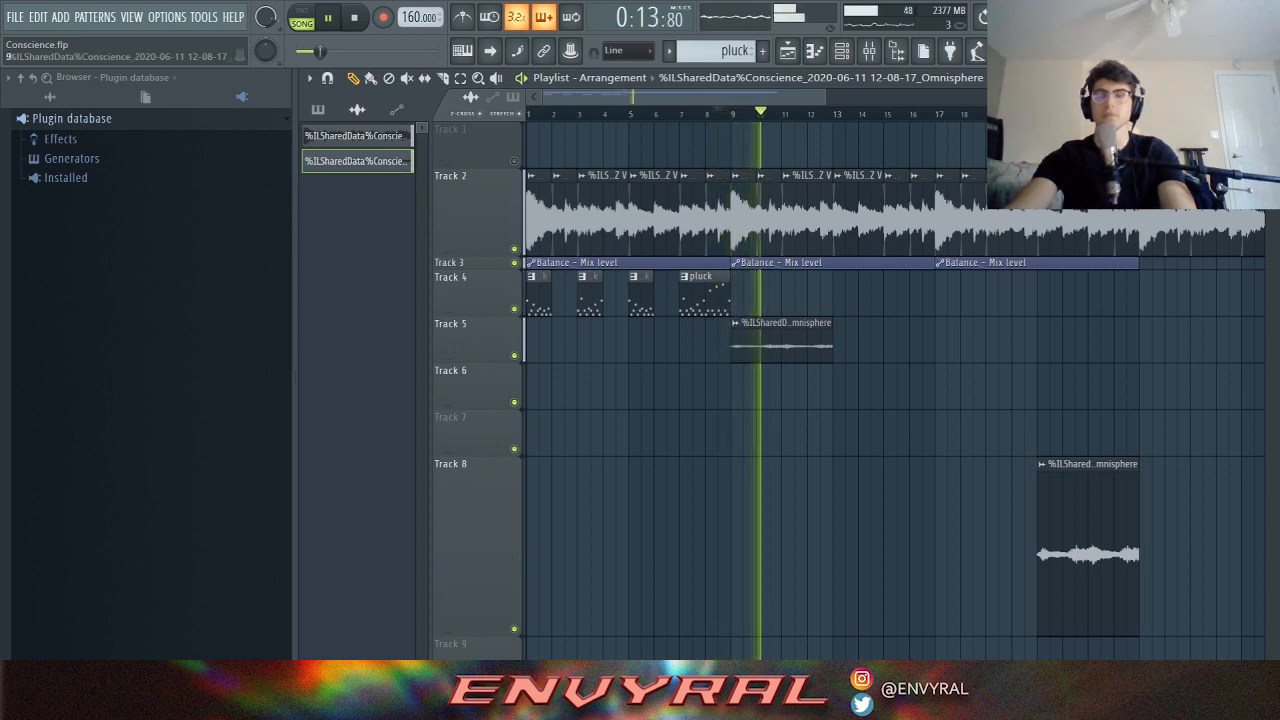
key("space")
right_click(781, 340)
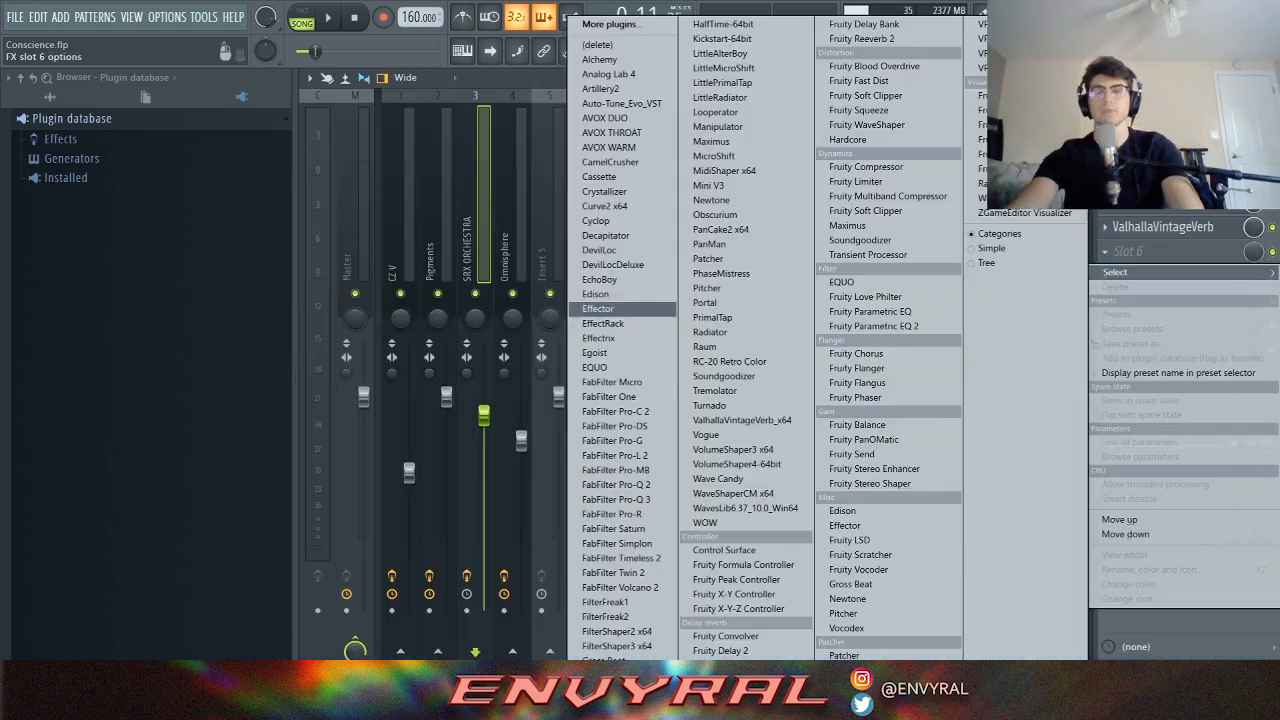
- Add Fruity Balance to slot 6 of the SRX ORCHESTRA mixer track and turn its volume fully down
key("Escape")
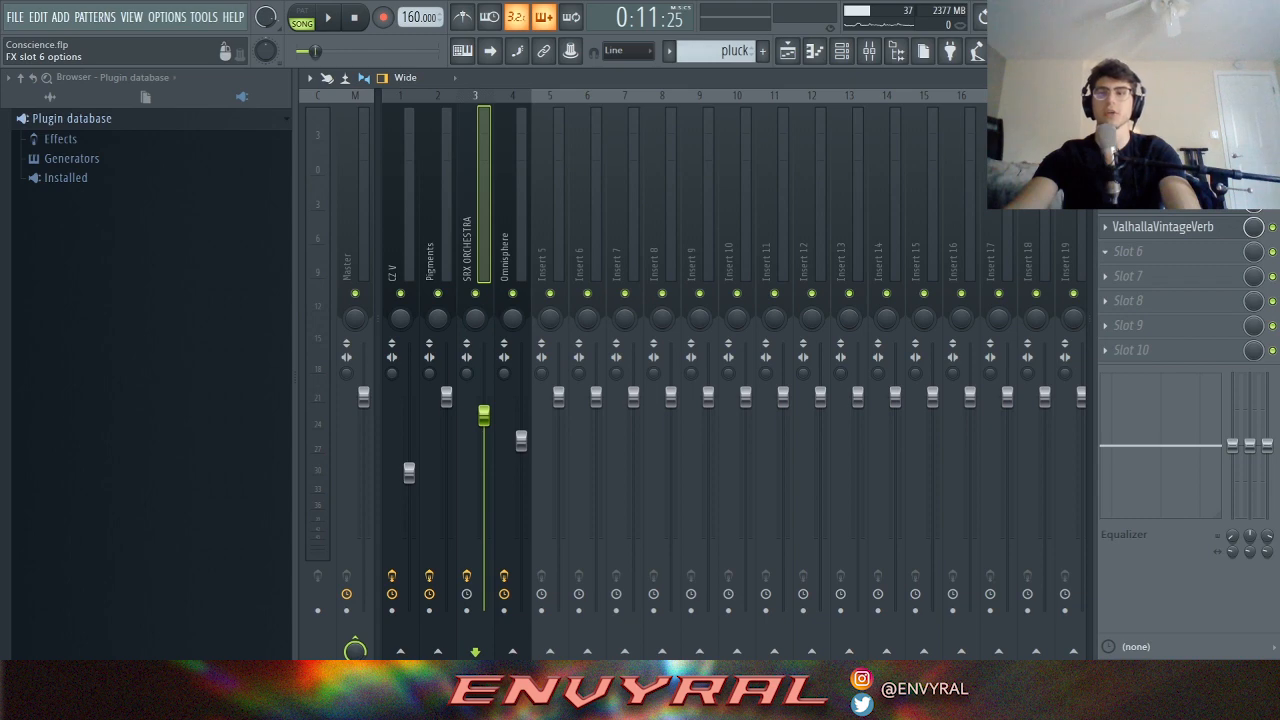
left_click(1128, 251)
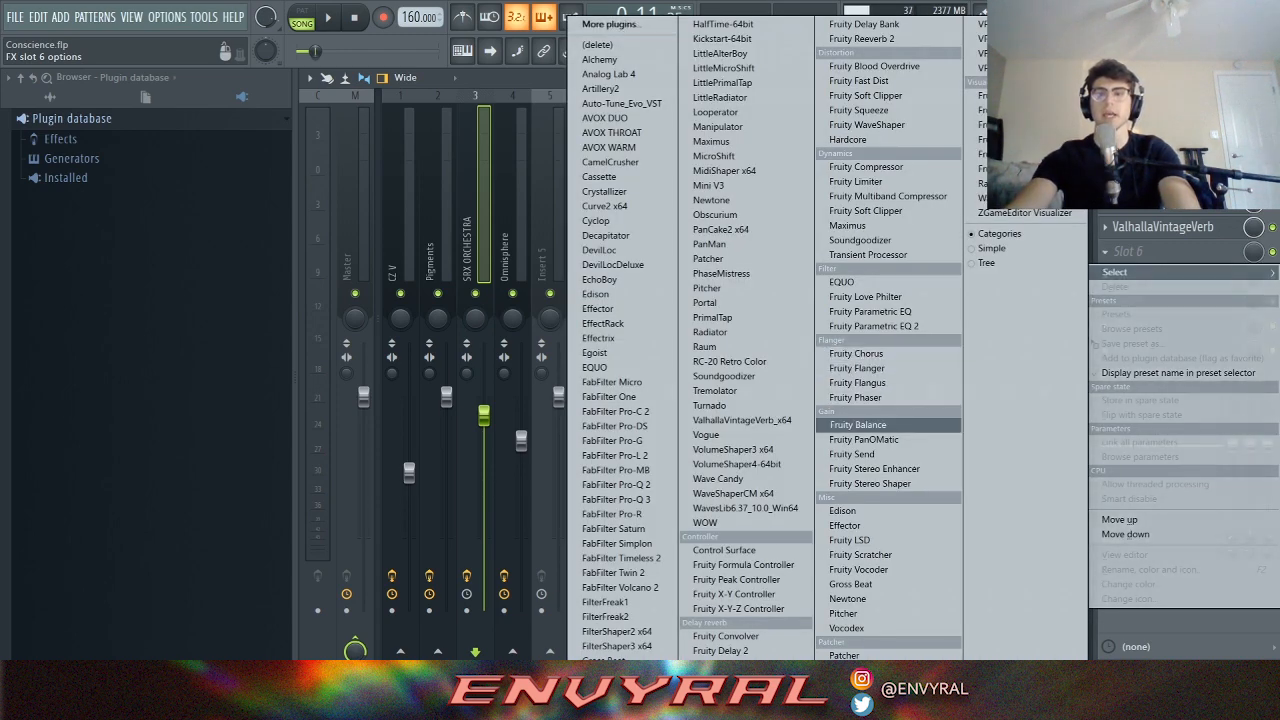
left_click(858, 425)
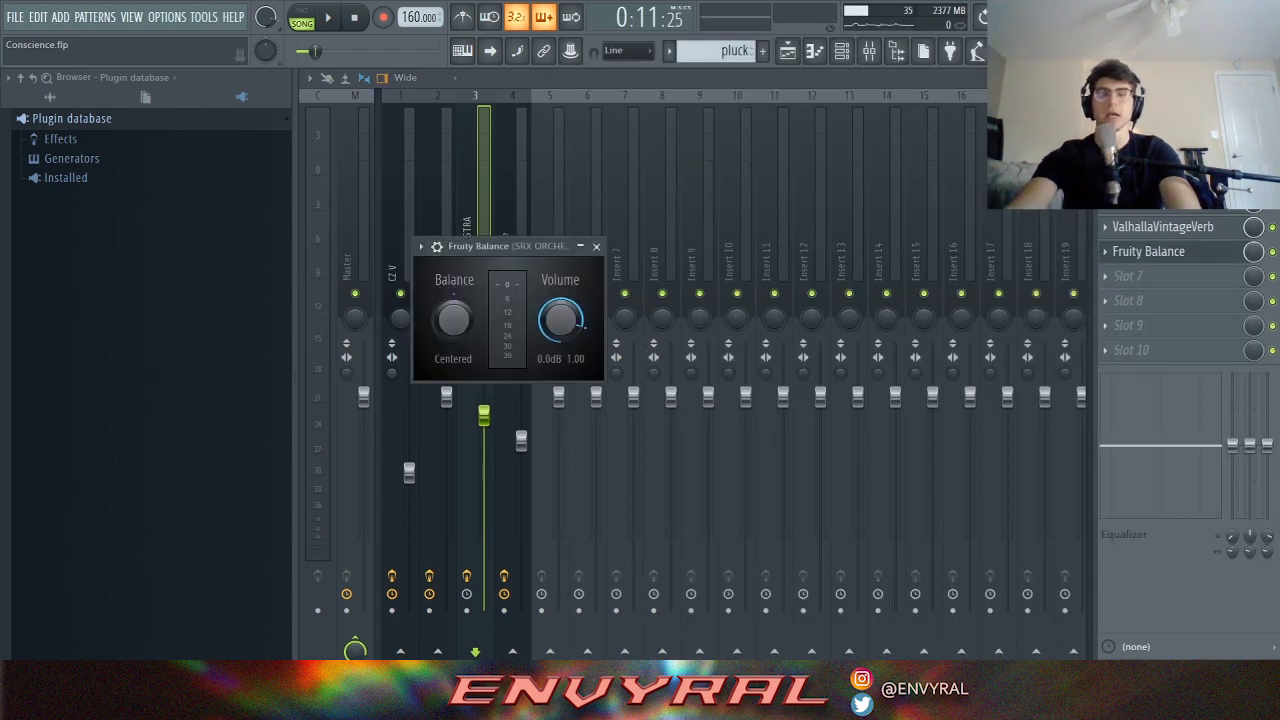
left_click_drag(560, 318, 560, 400)
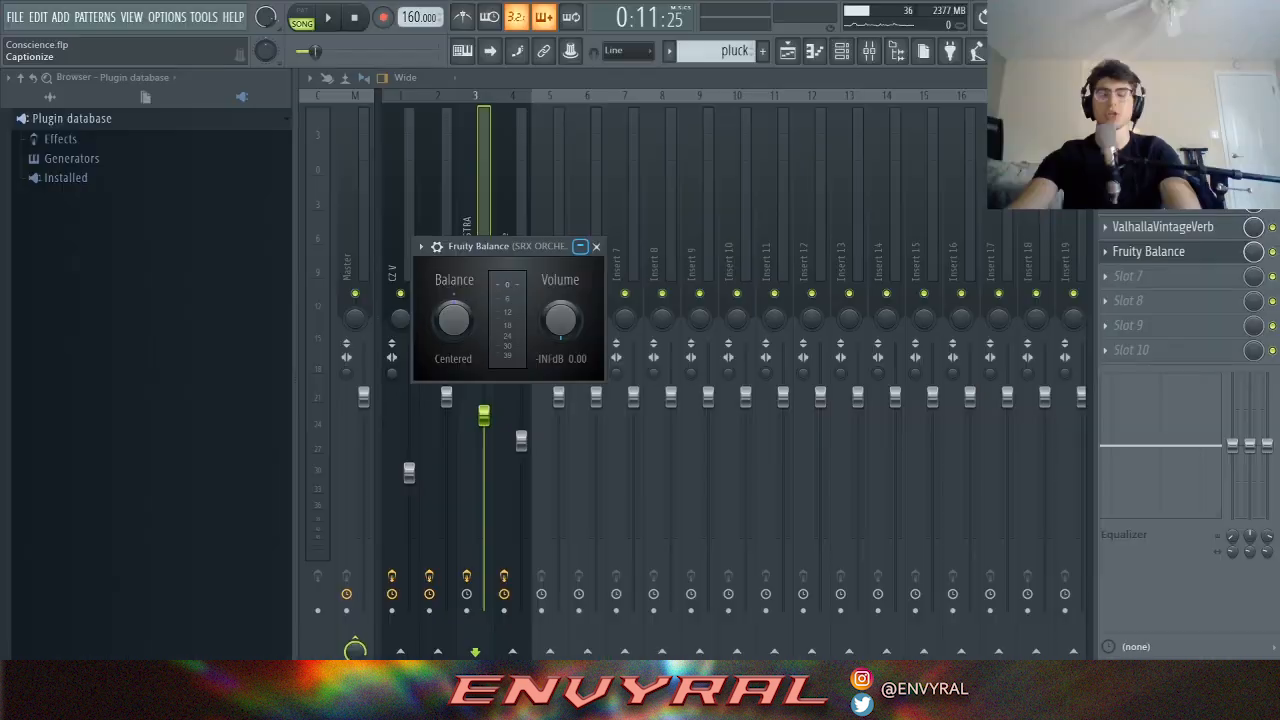
left_click(596, 246)
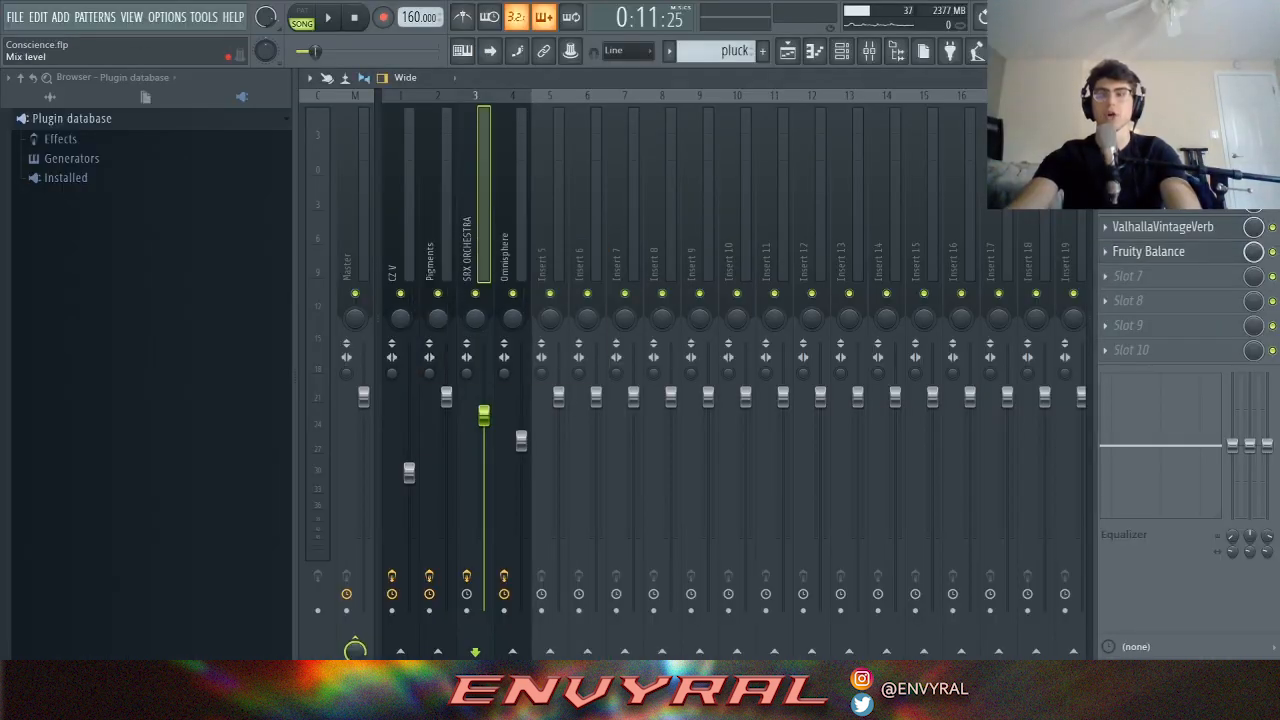
- Create an automation clip for Fruity Balance's mix level and place it on Track 5 from bar 1
right_click(1254, 252)
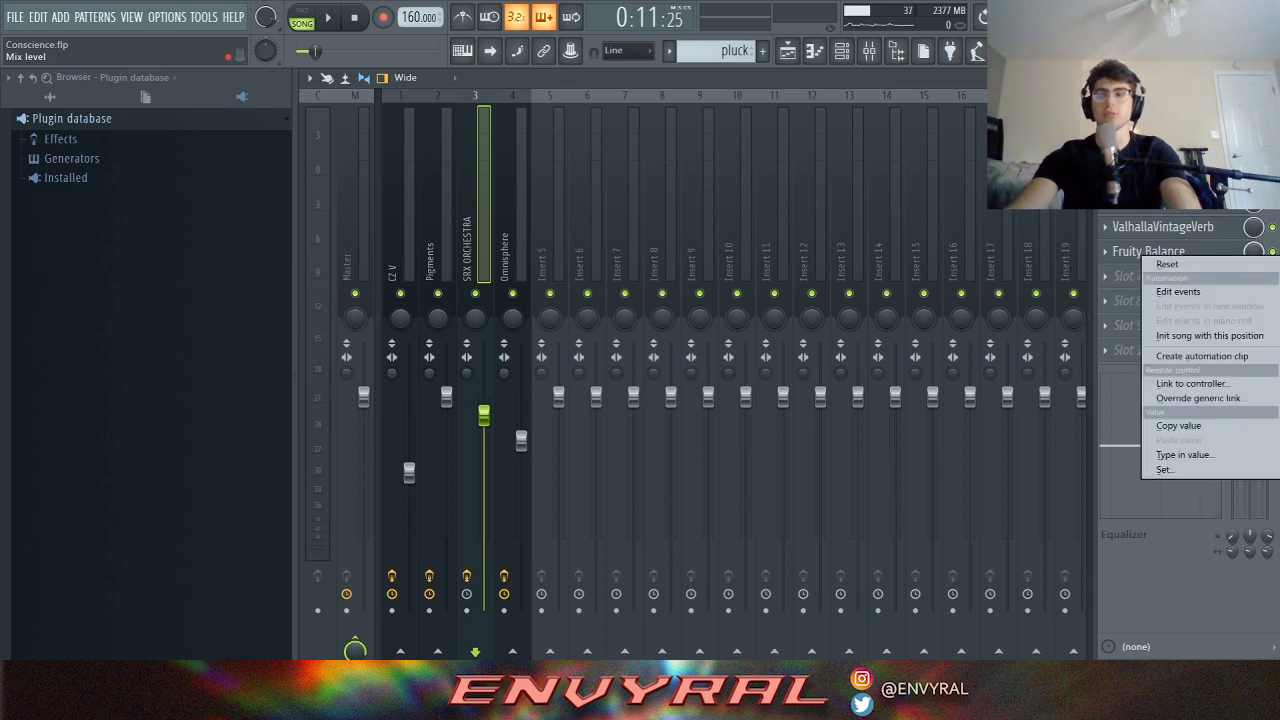
left_click(1210, 356)
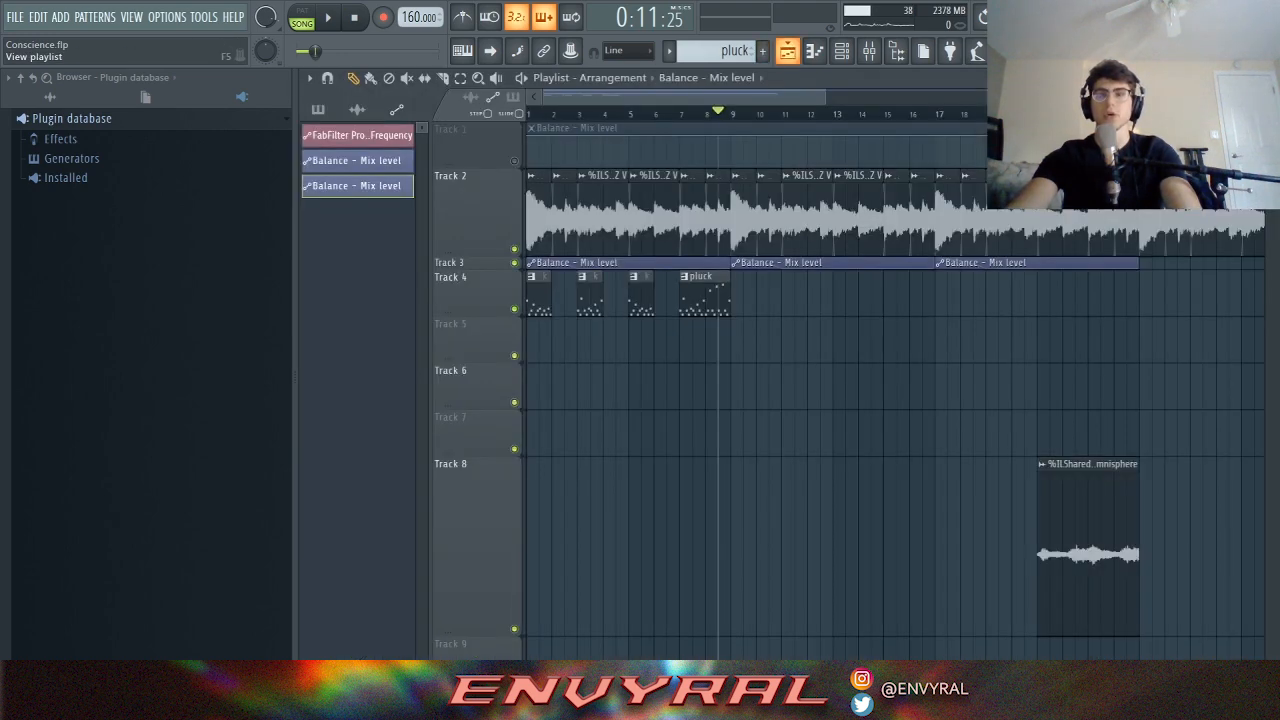
left_click_drag(575, 128, 575, 323)
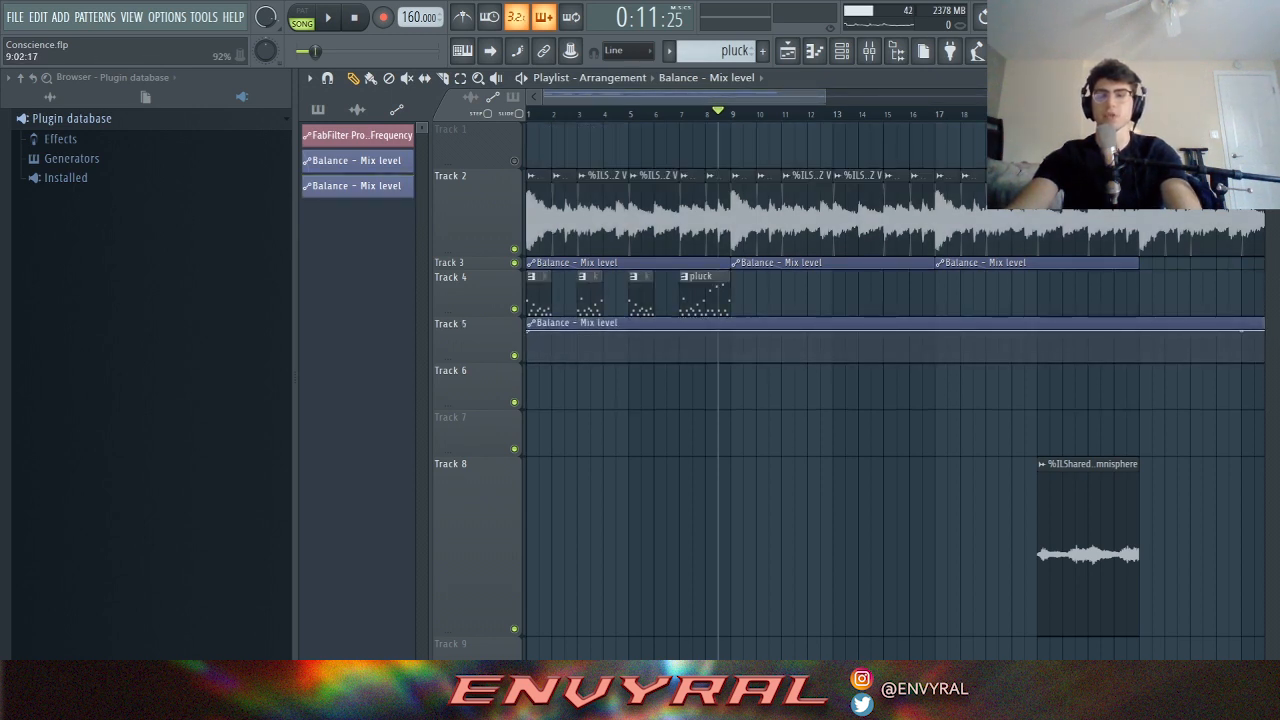
- Shape the Track 5 automation to hold the mix level at minimum until bar 9 and jump to full there
left_click_drag(730, 331, 730, 360)
right_click(732, 334)
left_click_drag(528, 331, 528, 362)
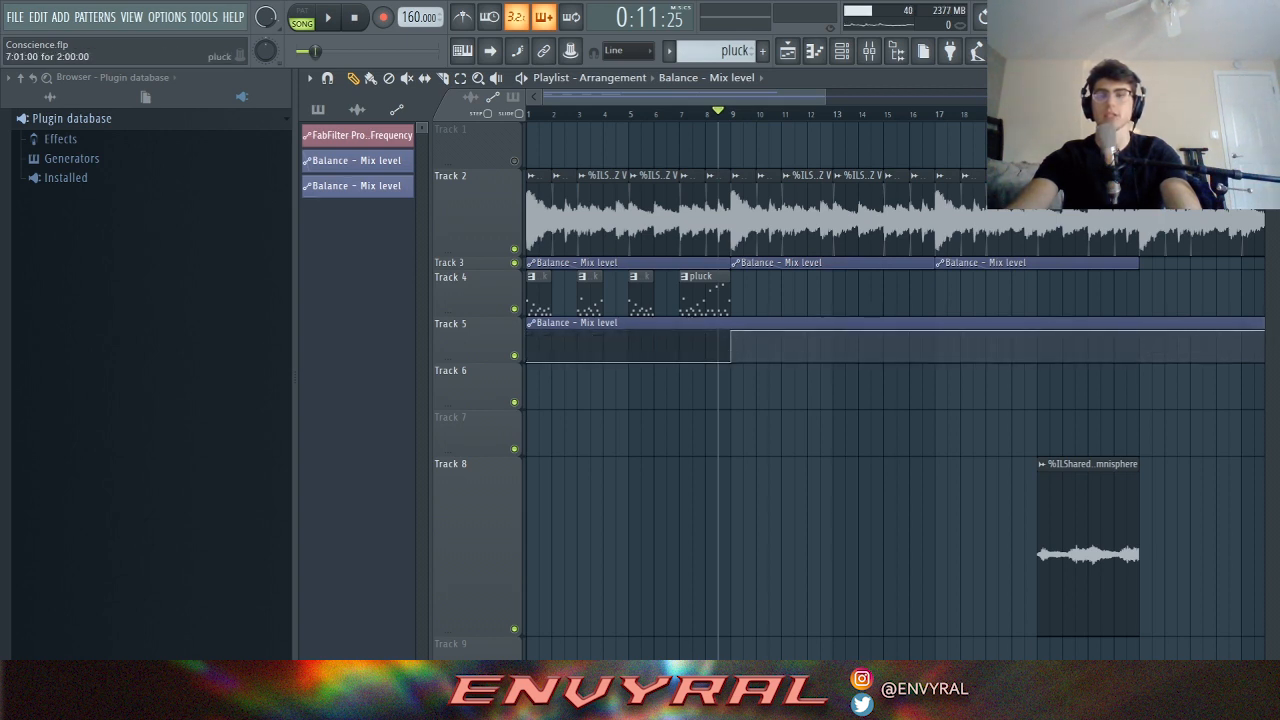
- Play the arrangement from bar 7 past bar 9 to check the automated transition, and review the SRX ORCHESTRA mixer track
left_click(679, 112)
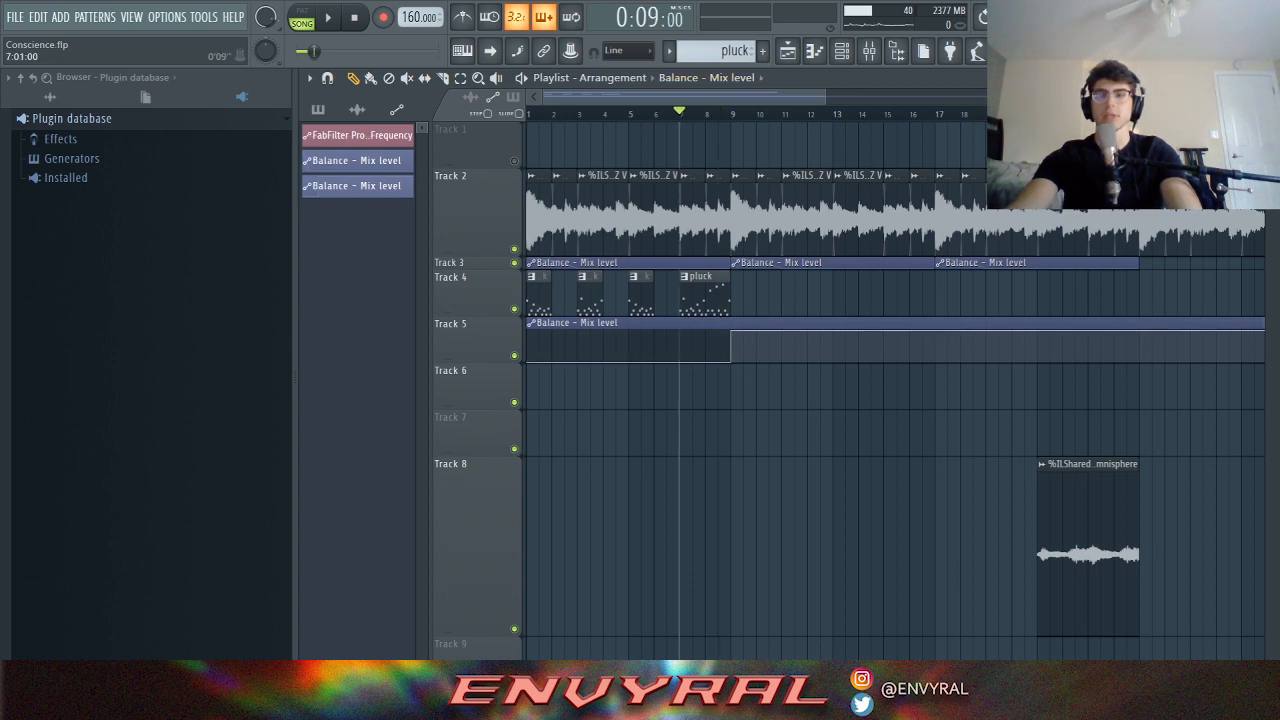
key("space")
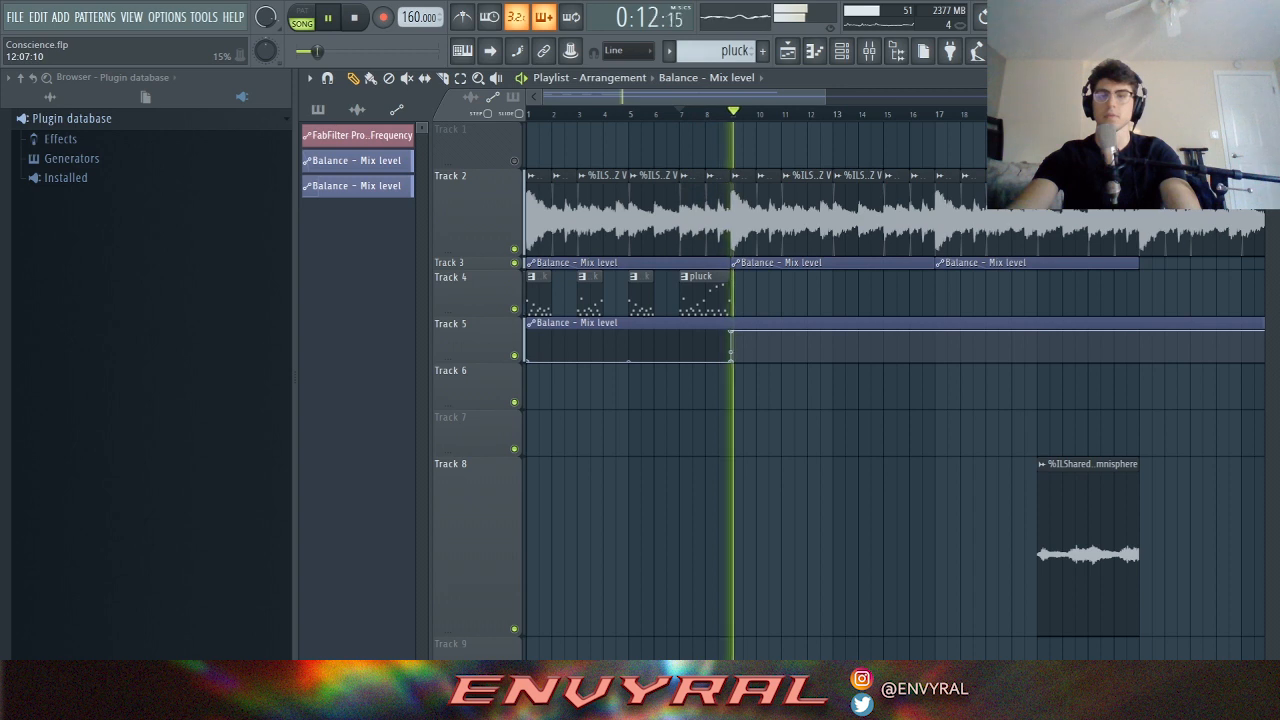
key("space")
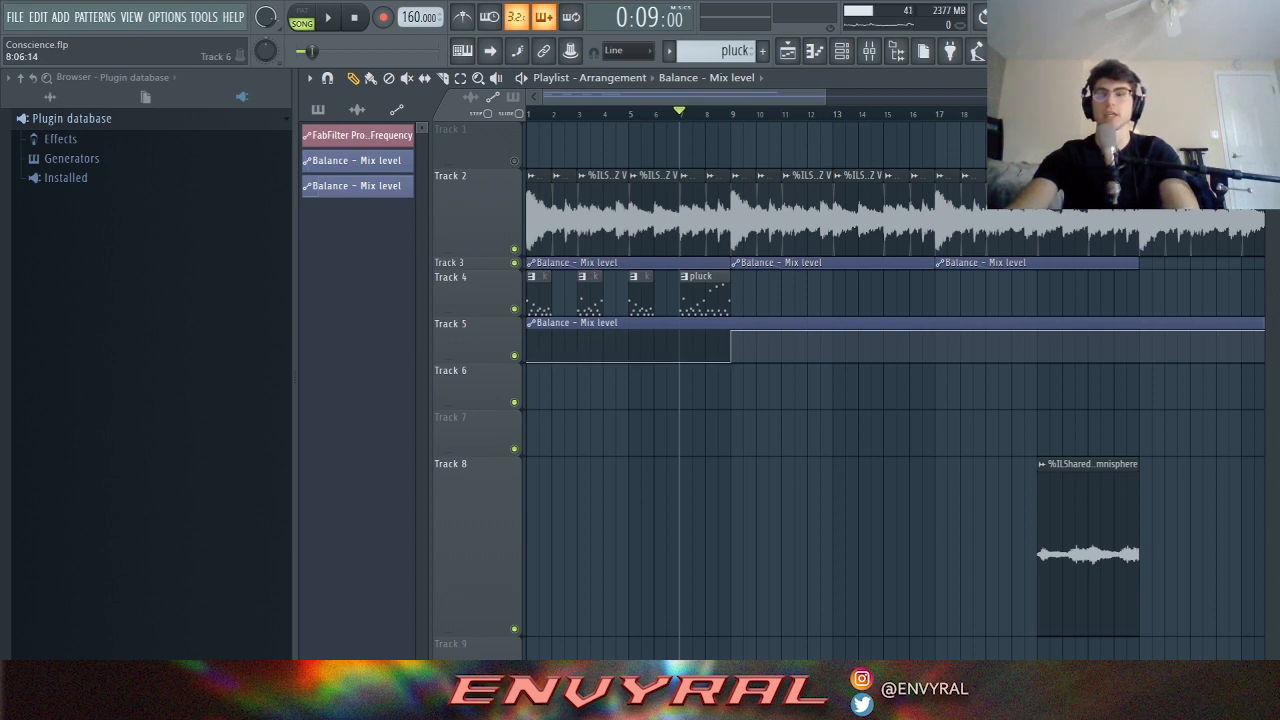
scroll(712, 292, "up", 3)
scroll(712, 292, "down", 3)
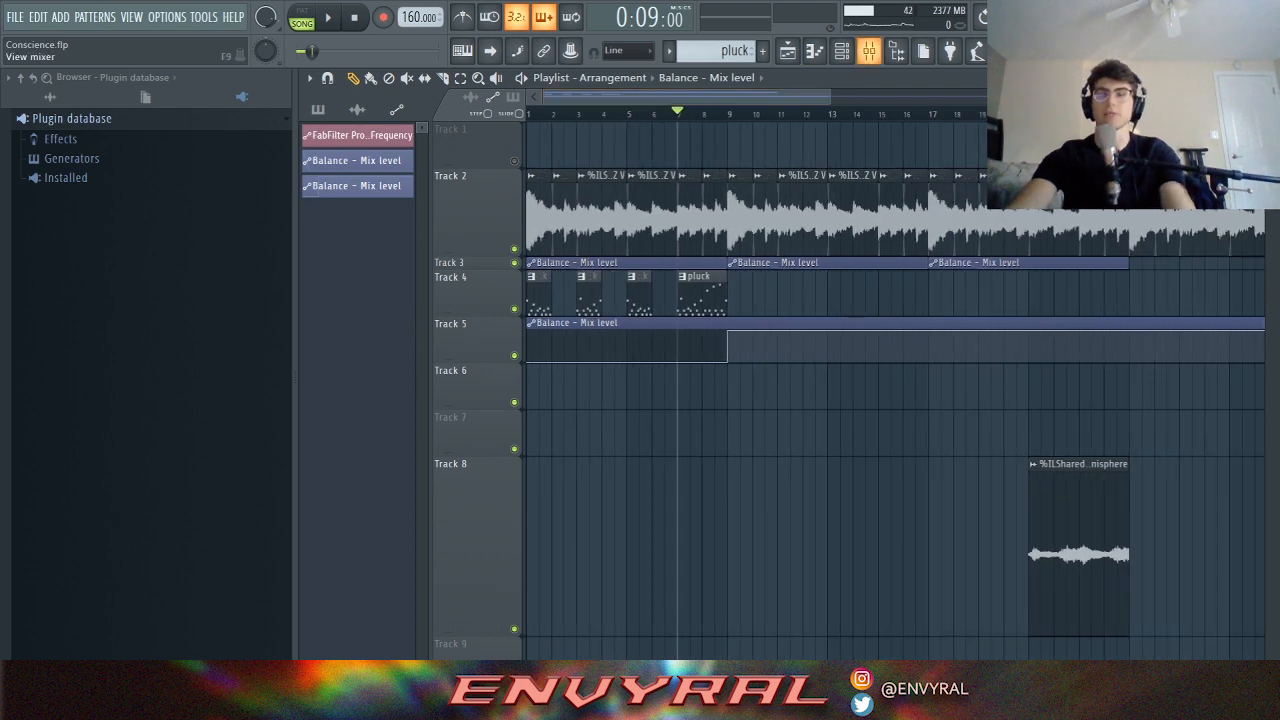
left_click(869, 51)
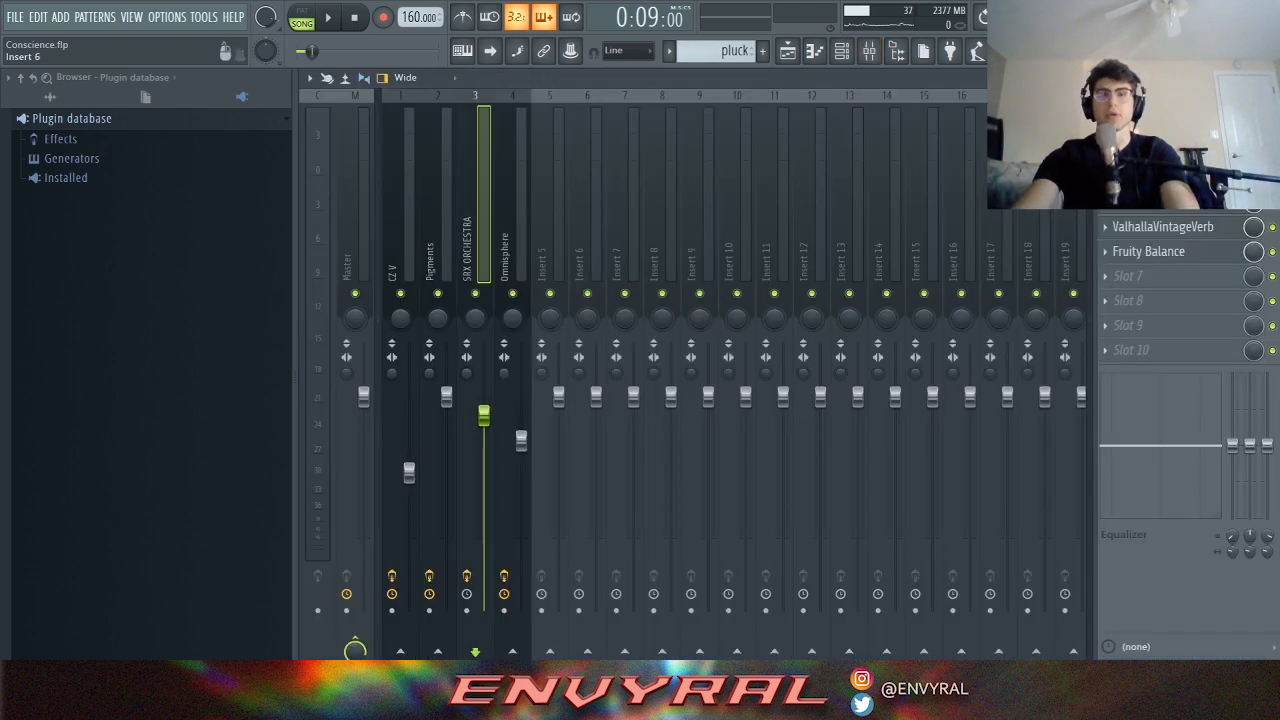
key("F9")
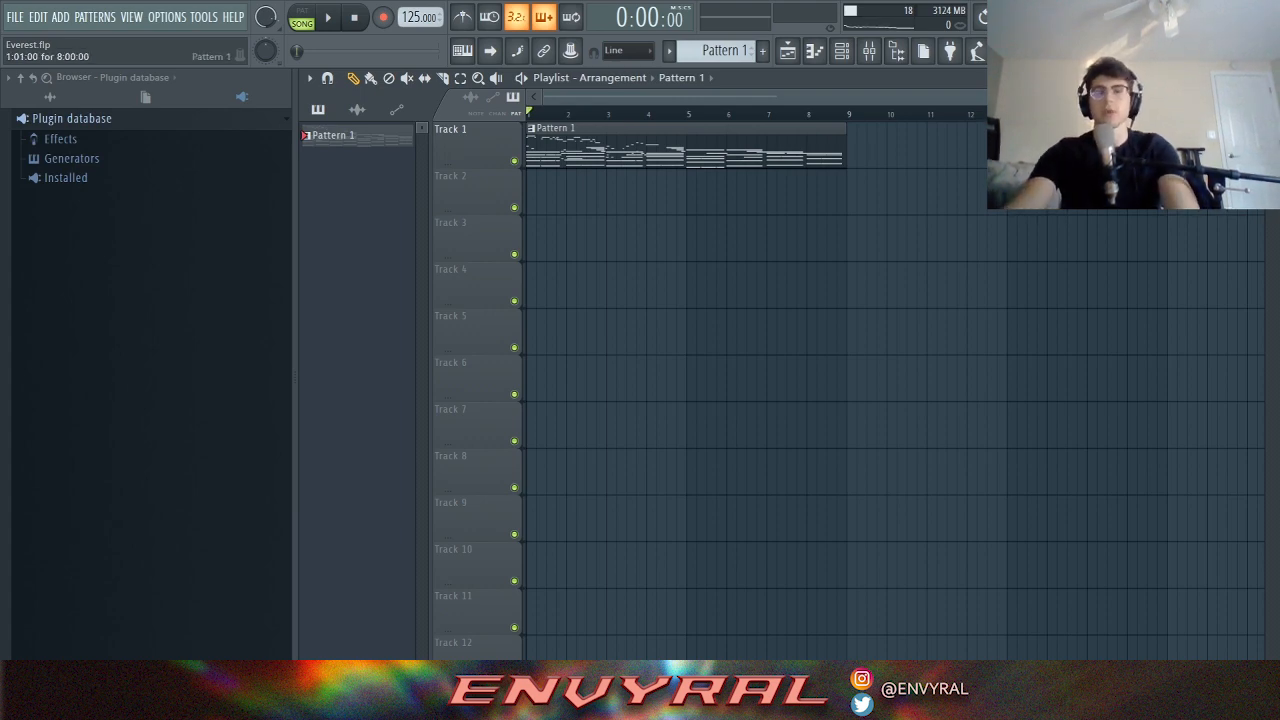
- Examine Pattern 1's Xpand!2 notes in the piano roll and play the pattern from the start of the playlist
key("F7")
left_click_drag(1240, 97, 948, 97)
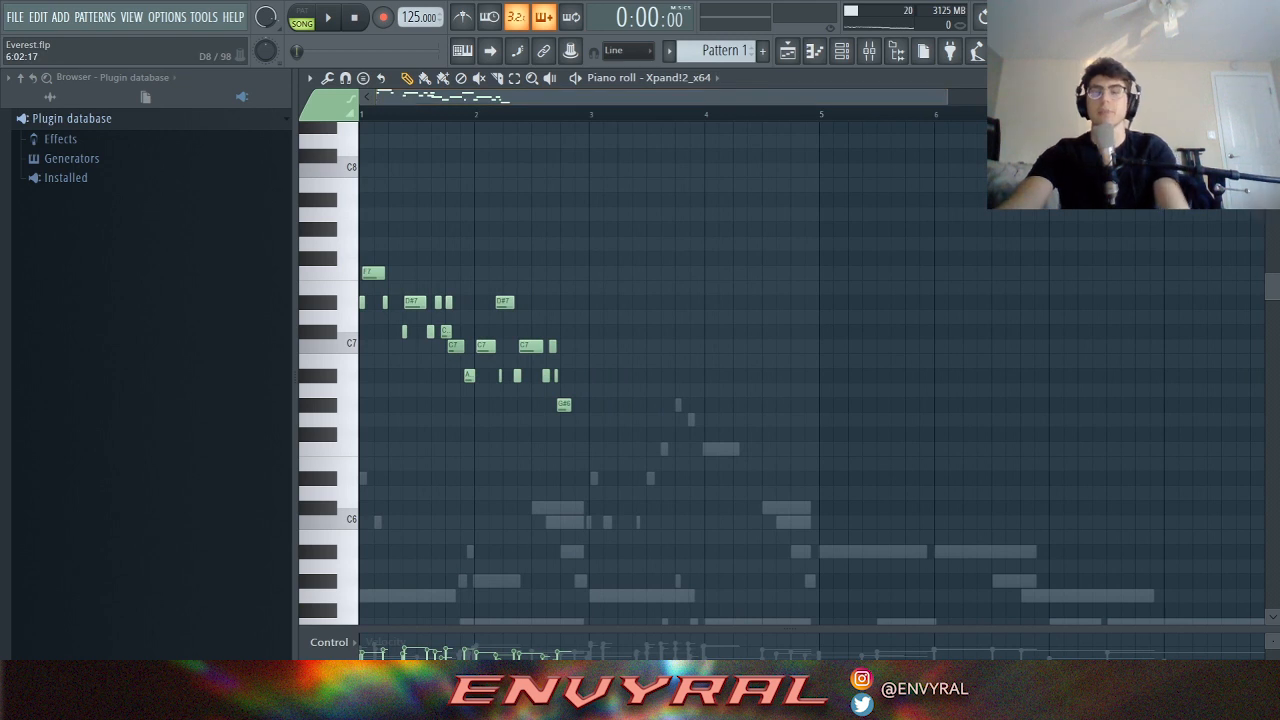
left_click_drag(948, 97, 1046, 97)
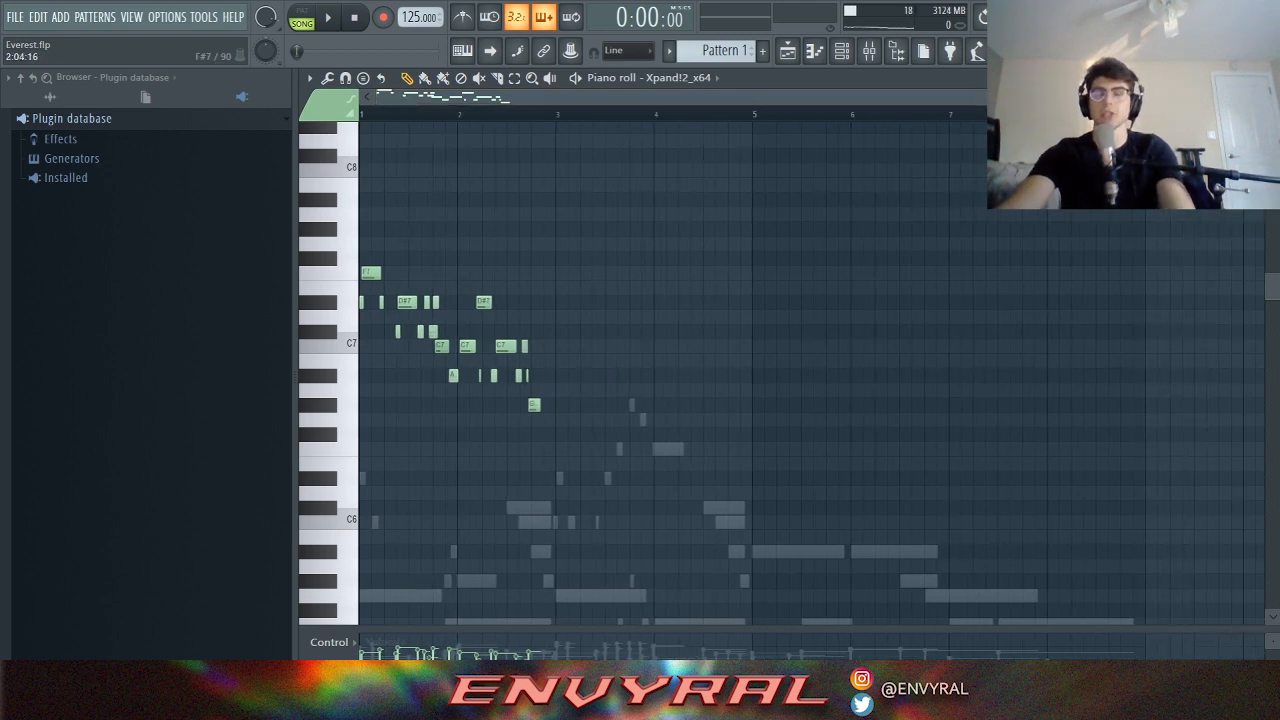
left_click(842, 51)
left_click(815, 51)
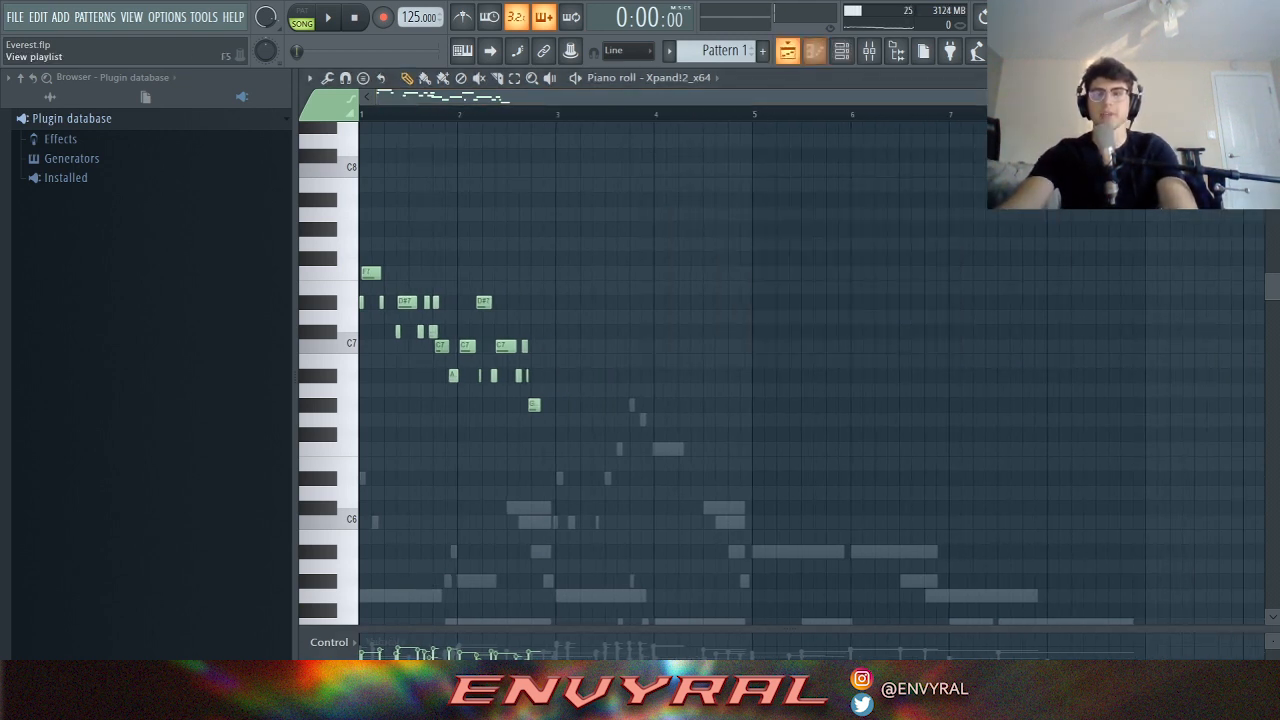
left_click(788, 51)
key("space")
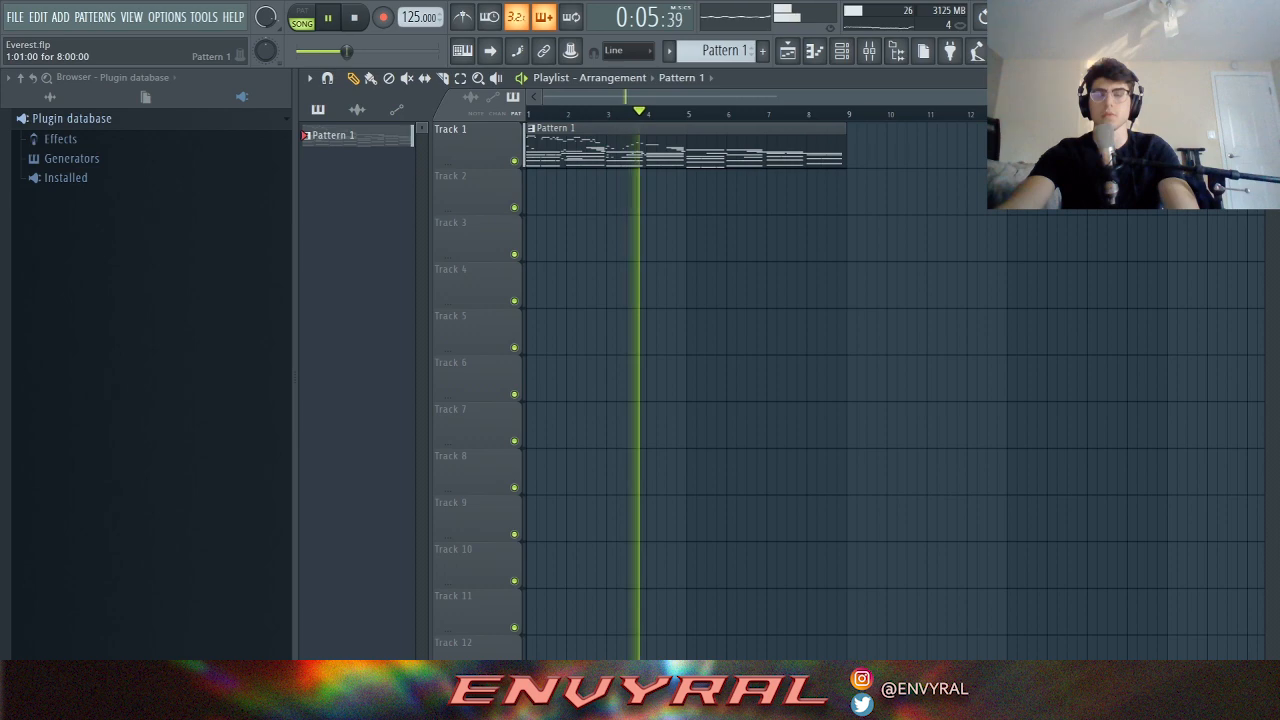
key("space")
- Play the Xpand!2 melody in the piano roll from the start to follow its notes in the first two bars
key("F7")
scroll(662, 300, "left", 4)
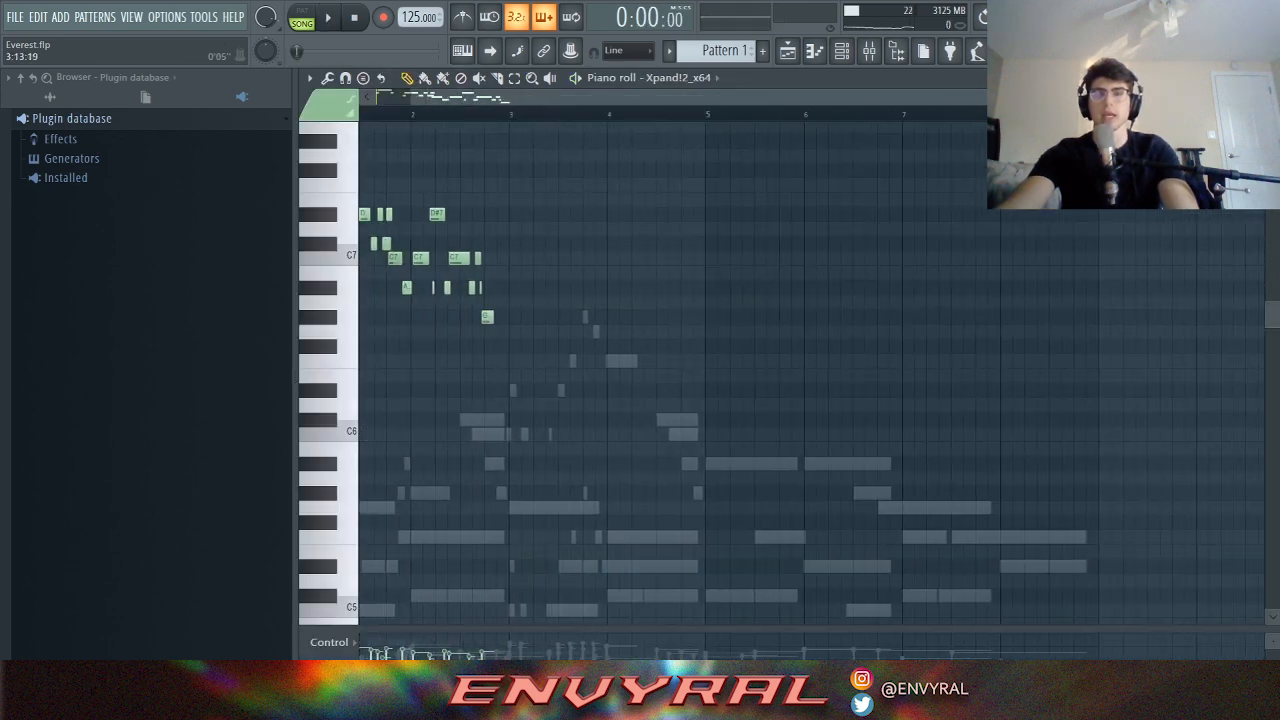
scroll(600, 417, "up", 3)
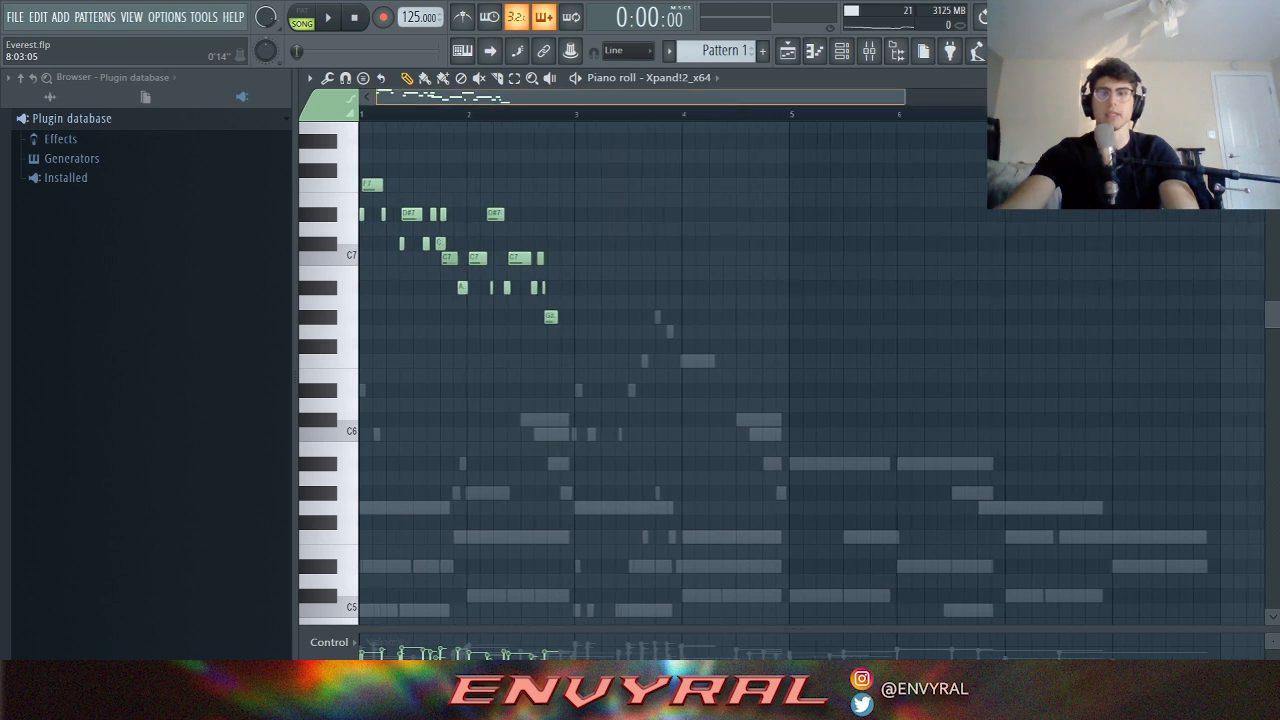
key("space")
scroll(704, 417, "up", 1)
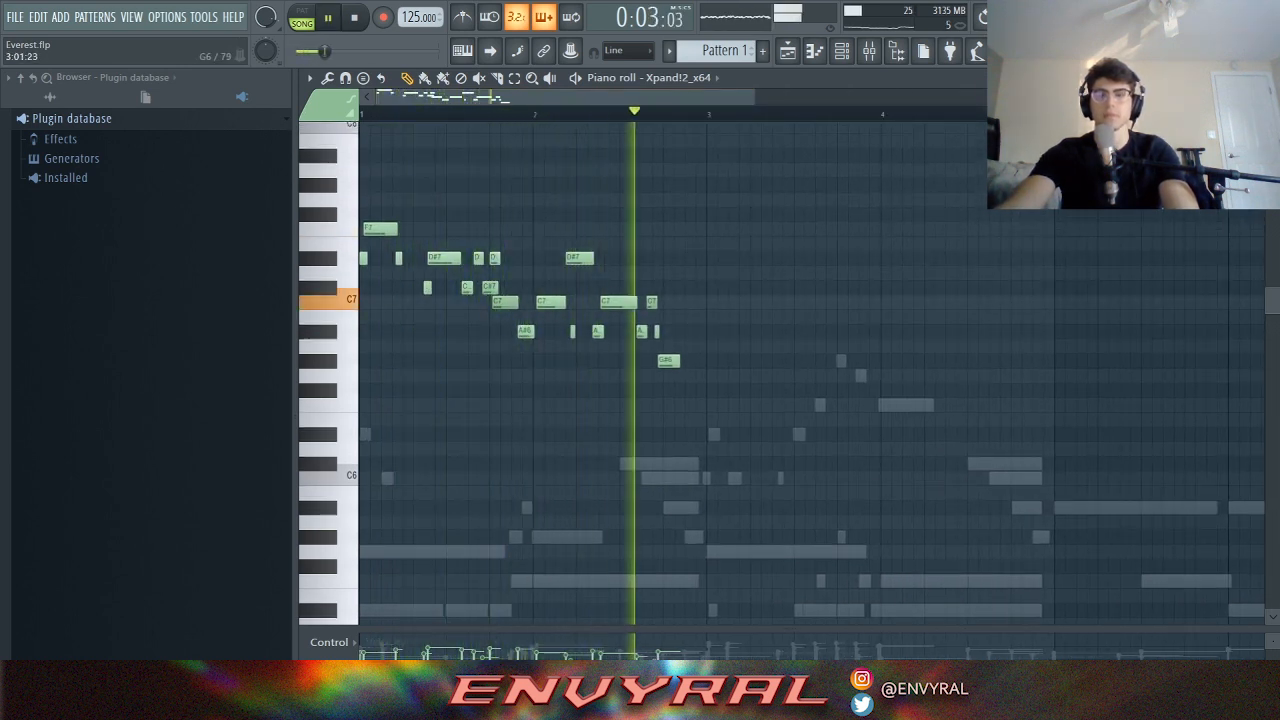
key("space")
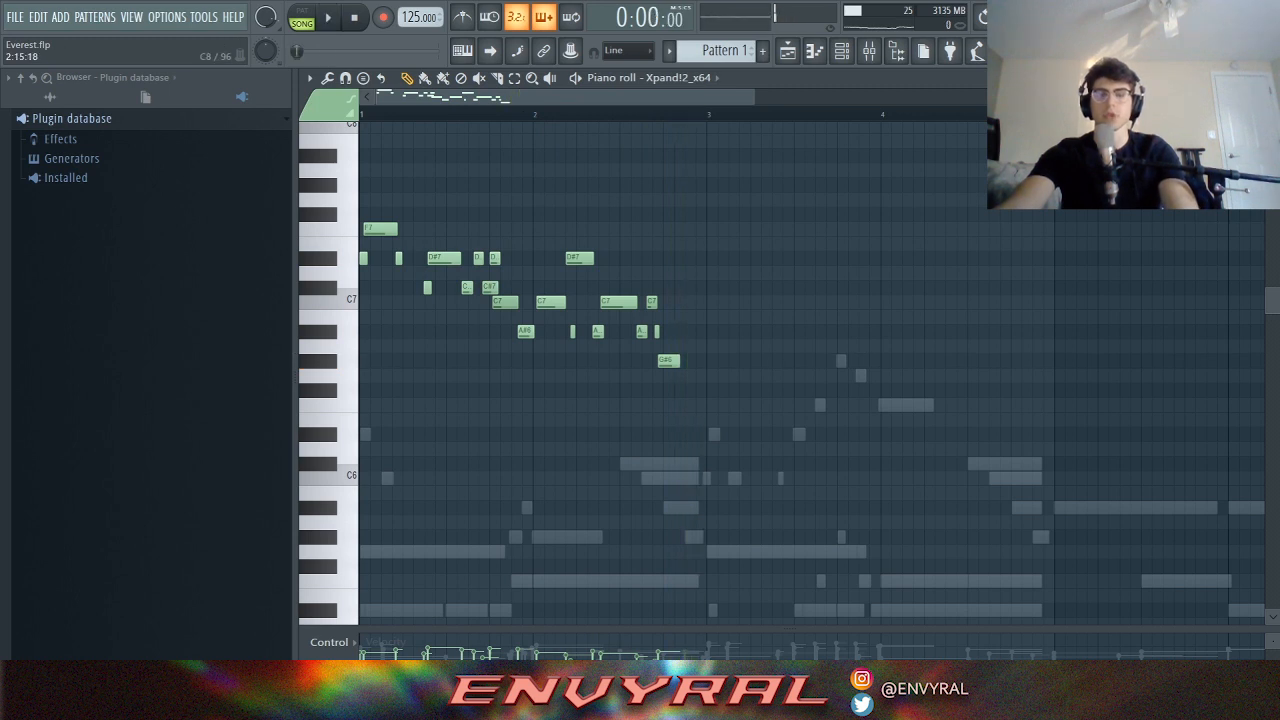
- Duplicate the Xpand!2 melody of bars 1 and 2 into bars 3 and 4
left_click_drag(703, 114, 362, 114)
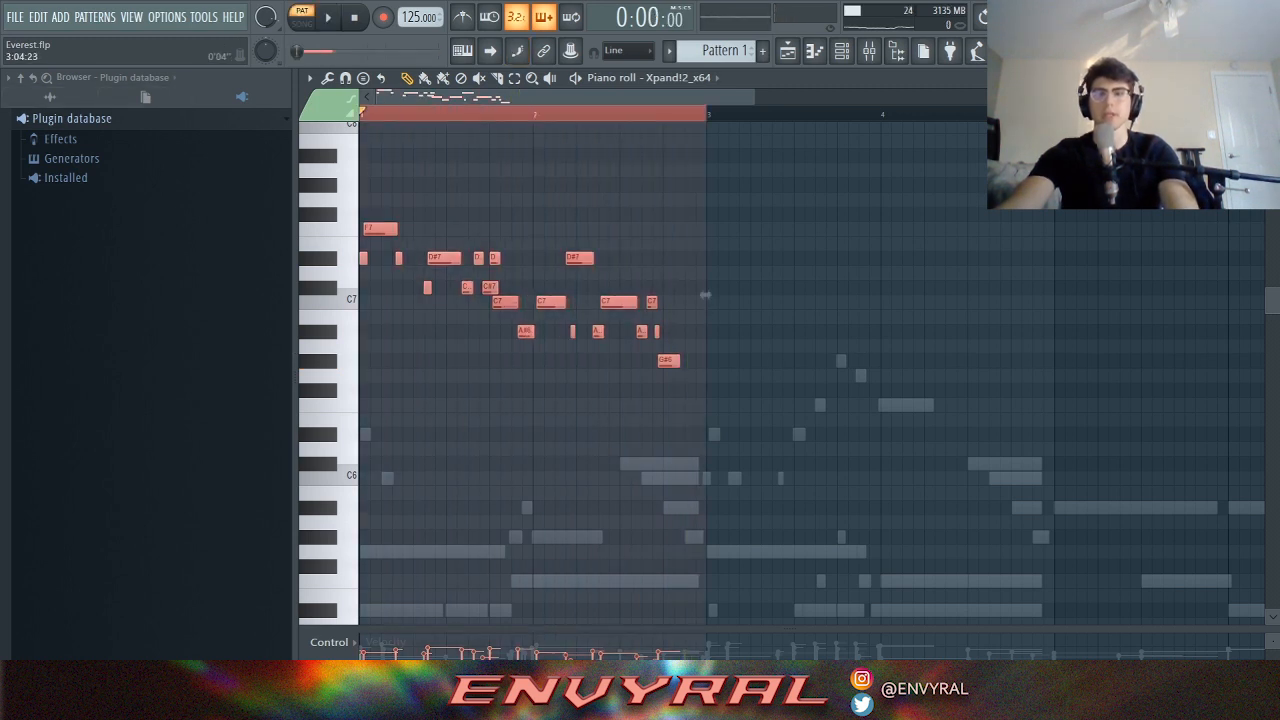
left_click_drag(753, 97, 868, 97)
scroll(678, 295, "down", 2)
key("ctrl+b")
key("ctrl+d")
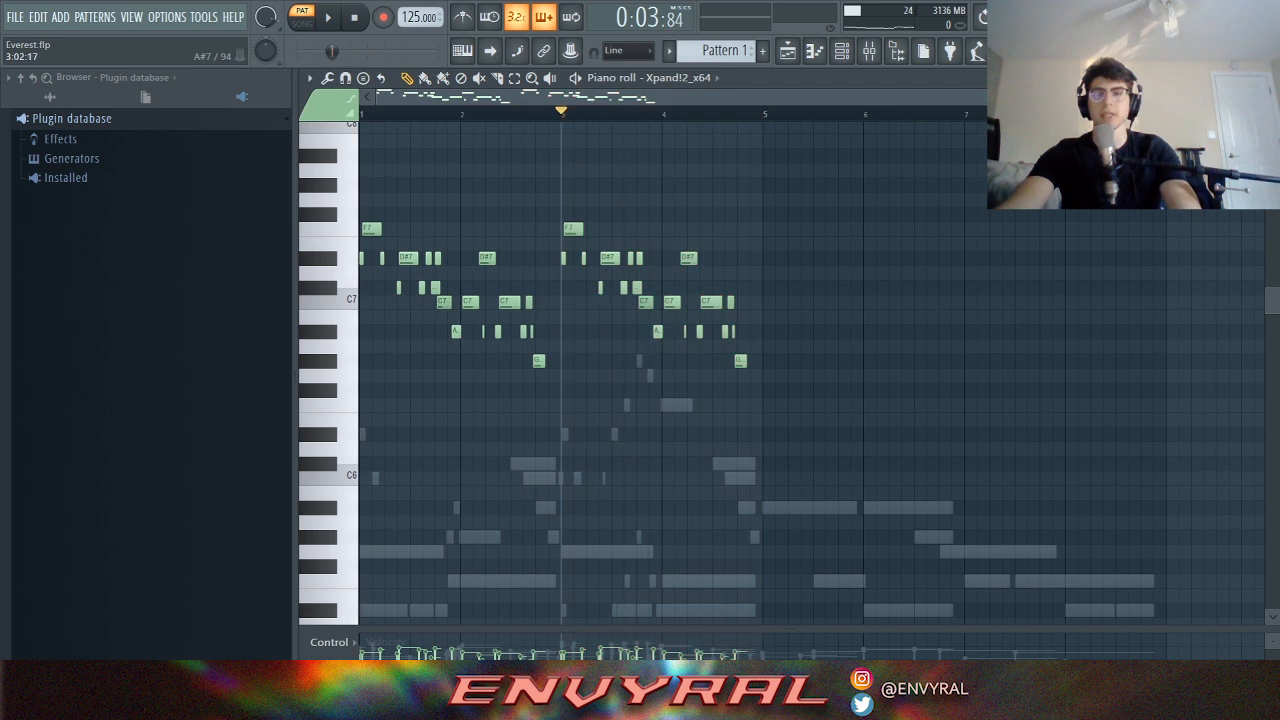
- Play the duplicated melody from bar 3 and compare the repeat with the original two bars
key("space")
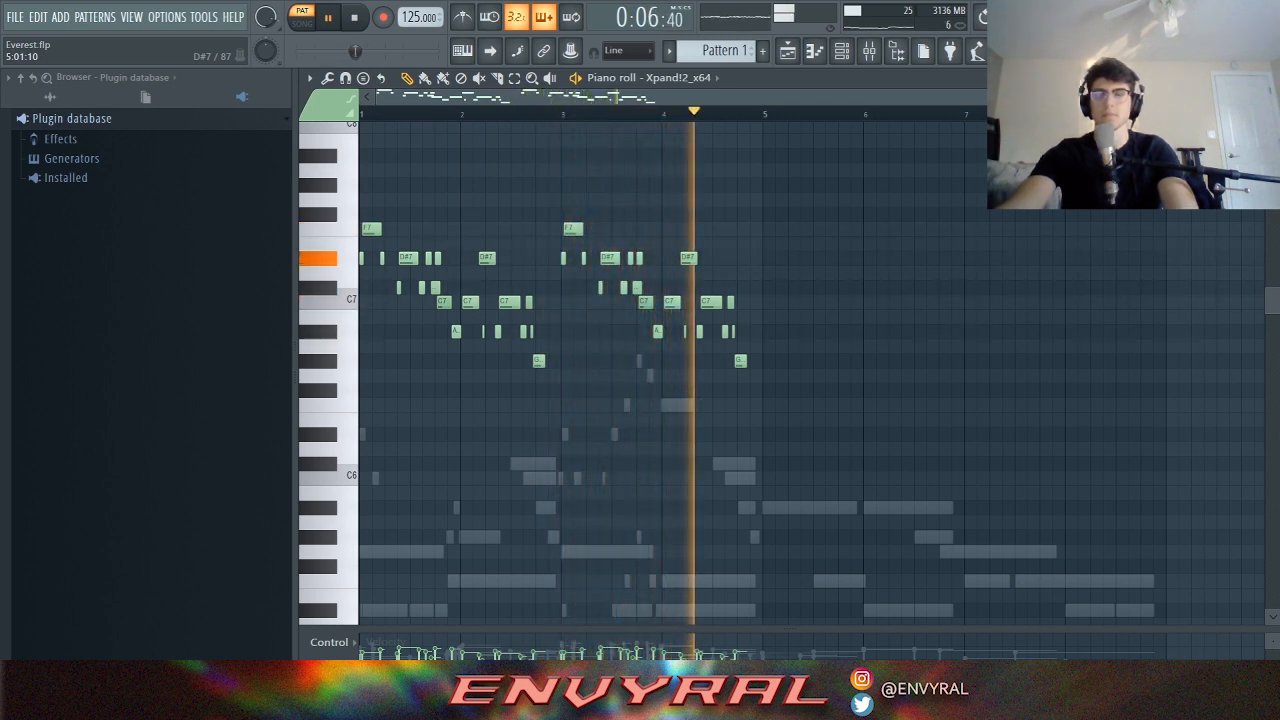
key("space")
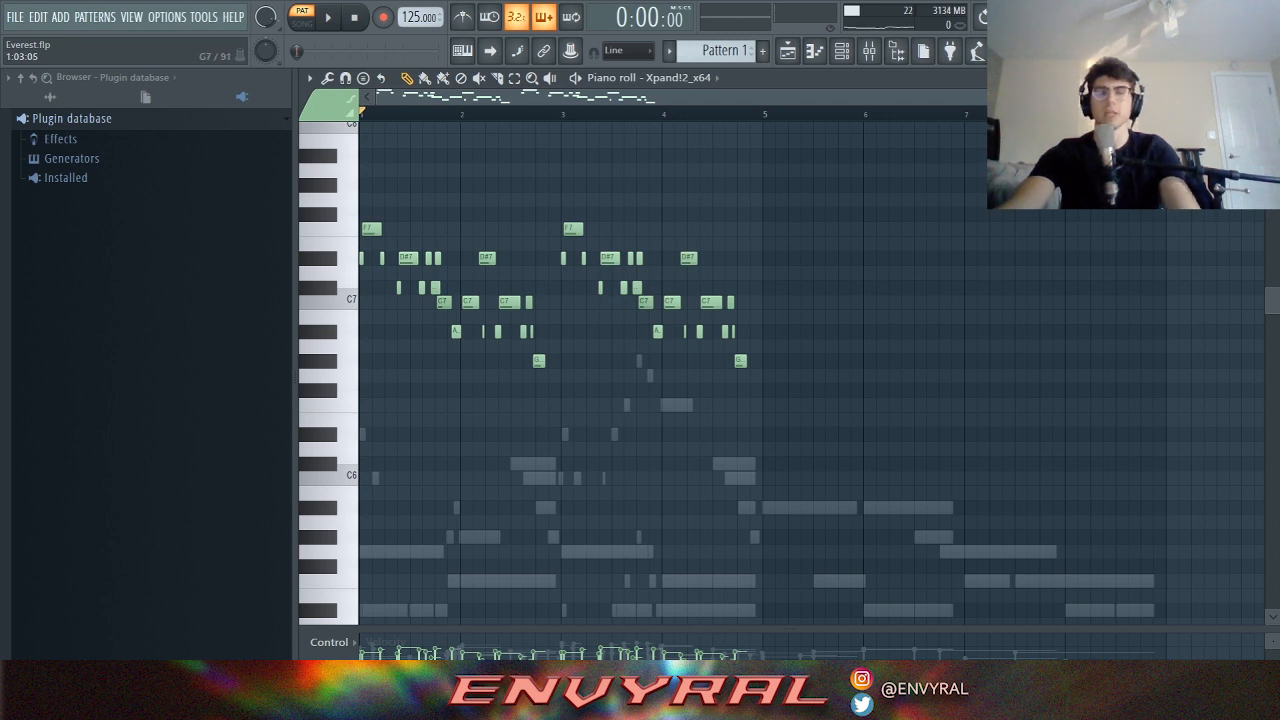
left_click_drag(544, 140, 362, 464)
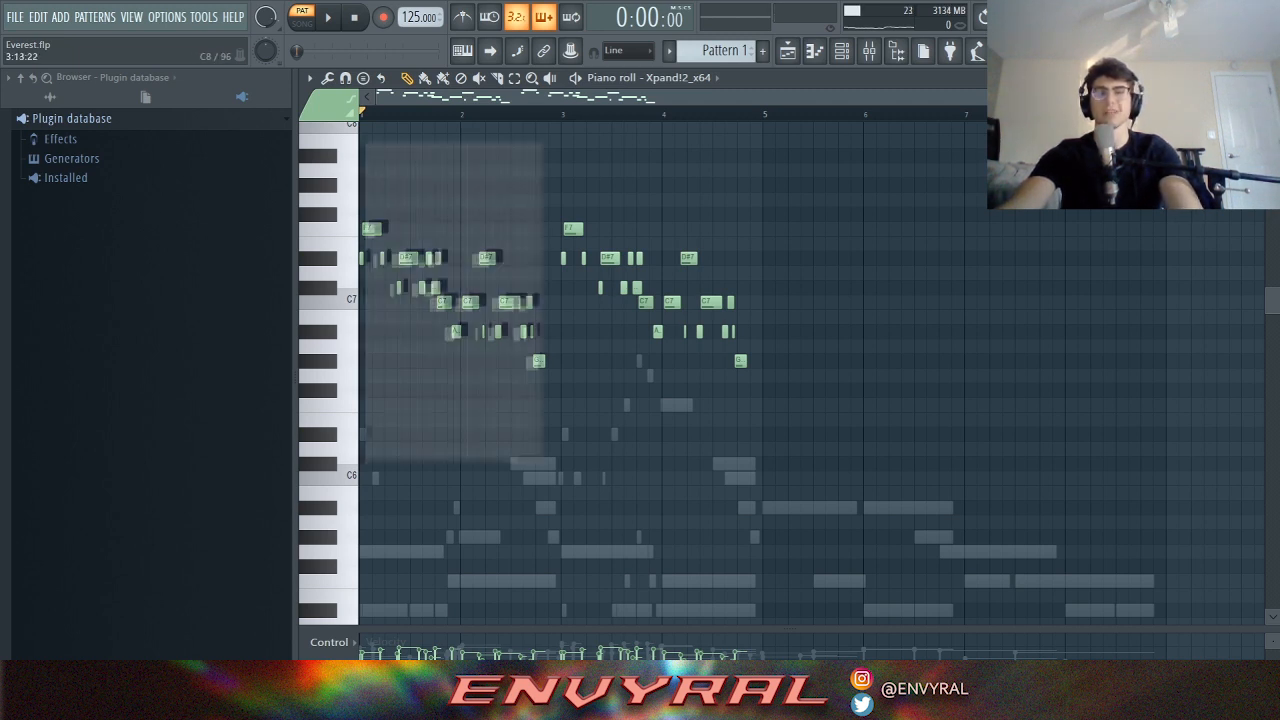
left_click_drag(568, 138, 750, 460)
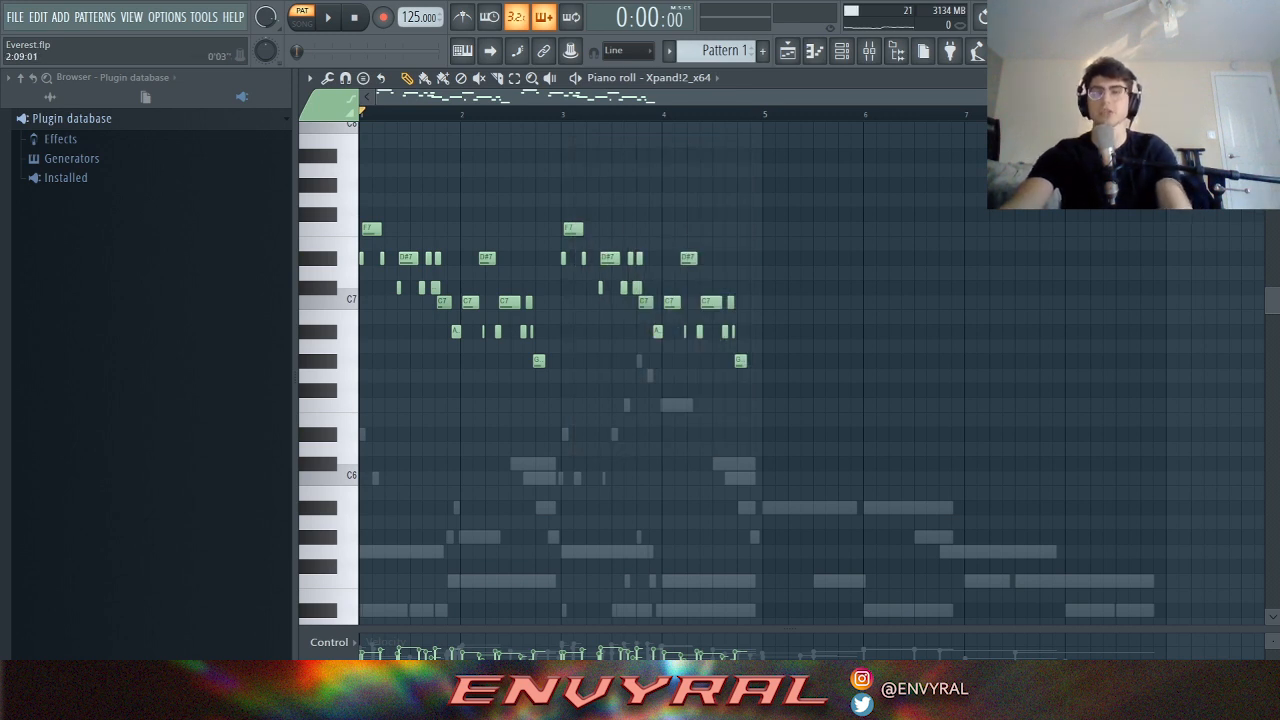
- Delete the duplicated notes after the first C7 in bar 4 and lengthen that C7 nearly to the bar's end
left_click(561, 110)
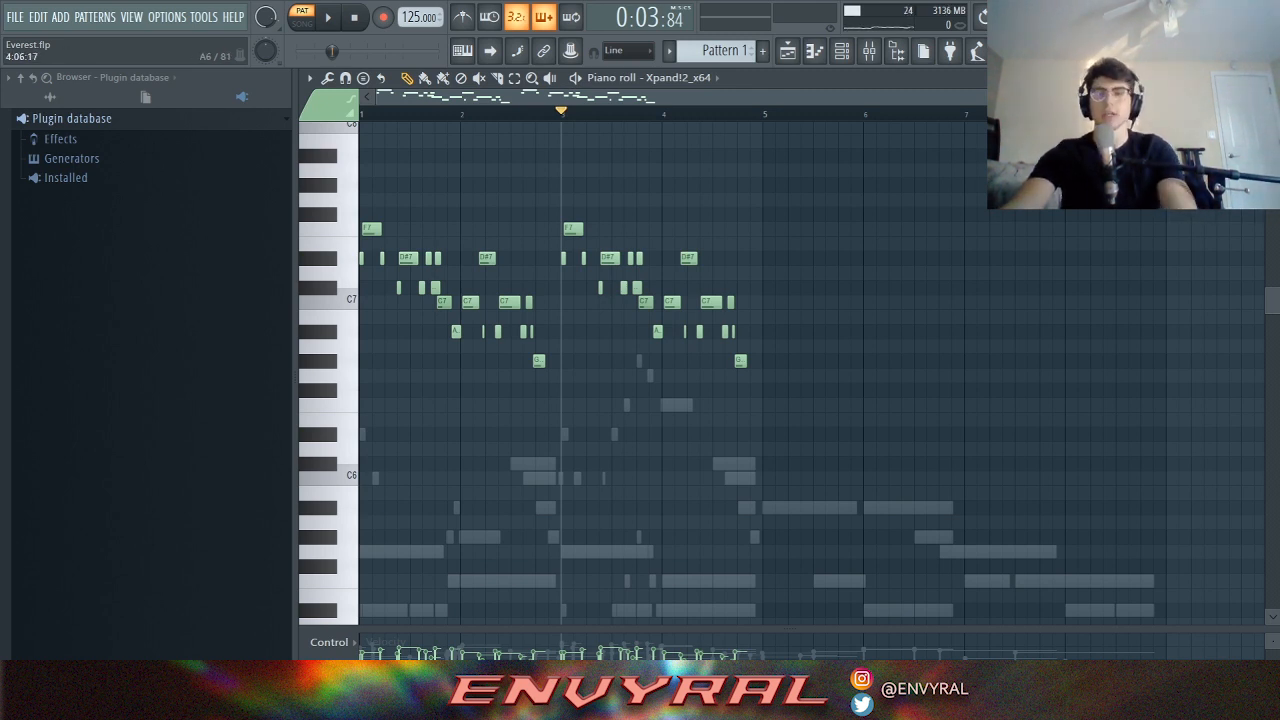
right_click(685, 331)
right_click(699, 331)
right_click(710, 301)
right_click(730, 301)
right_click(726, 331)
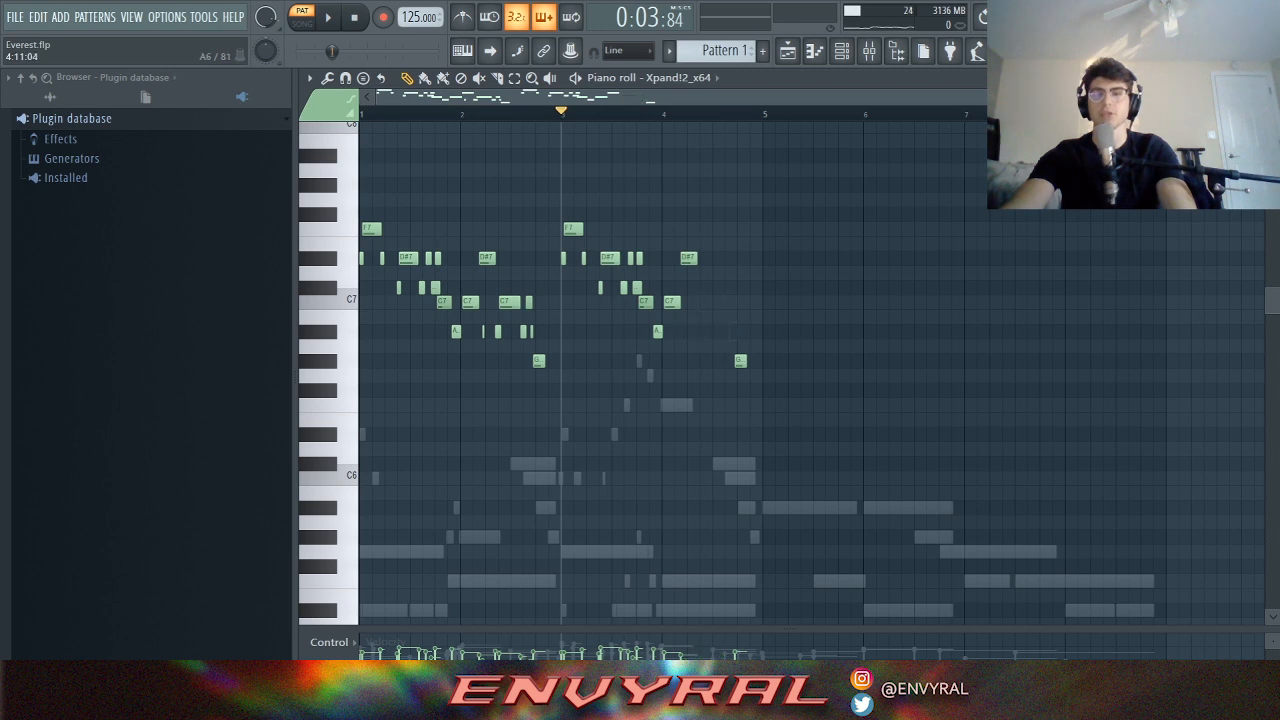
right_click(688, 257)
left_click_drag(680, 301, 757, 301)
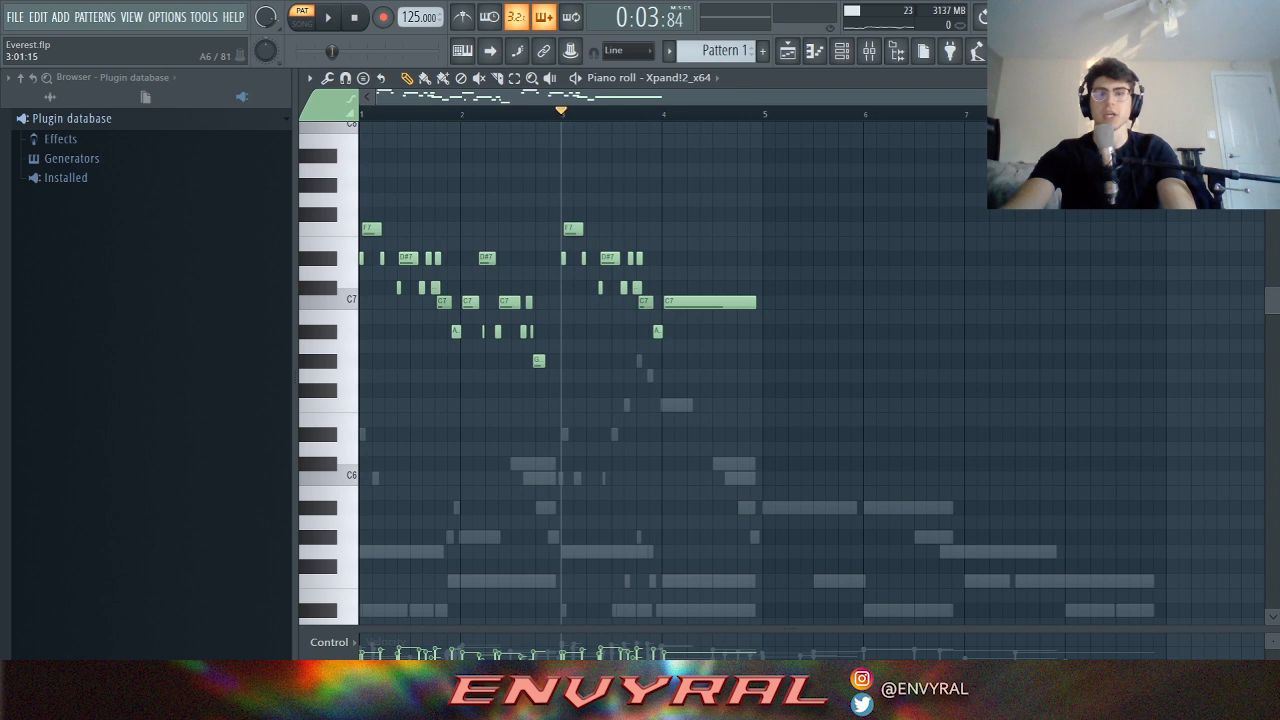
- Play the Xpand!2 melody with the changed bar 4 ending and select all notes of the four-bar phrase
key("space")
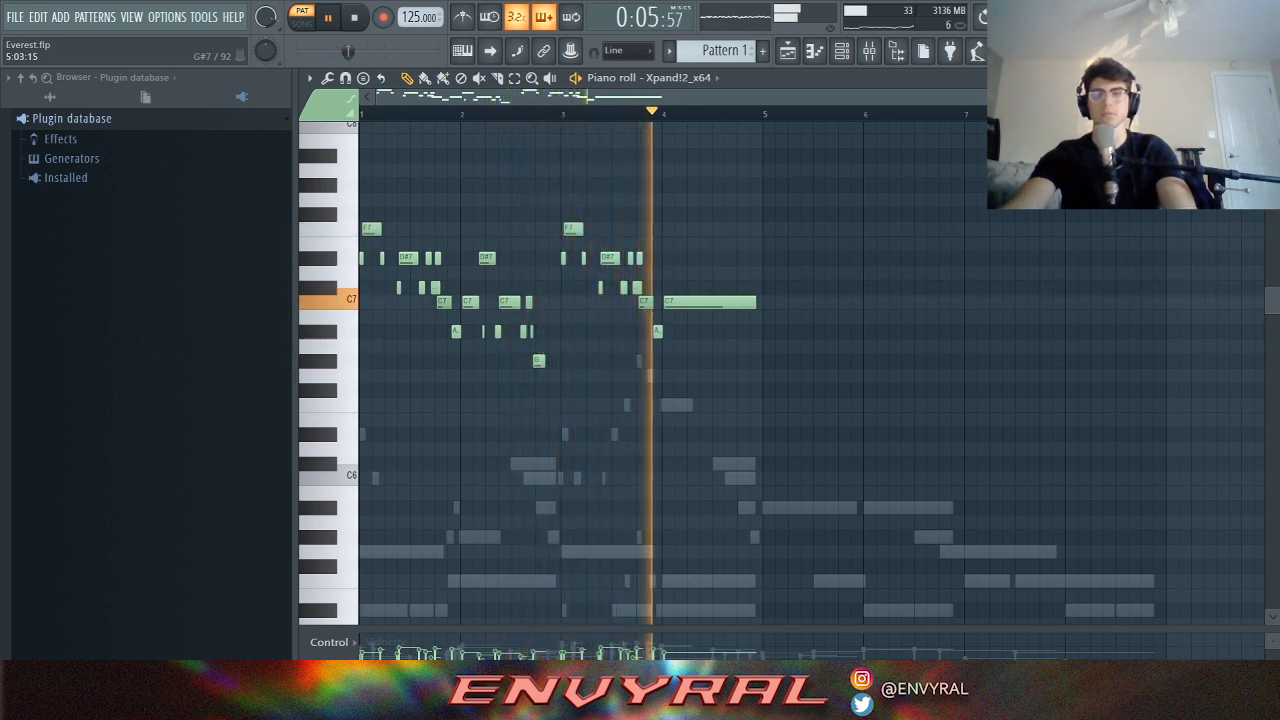
key("space")
key("space")
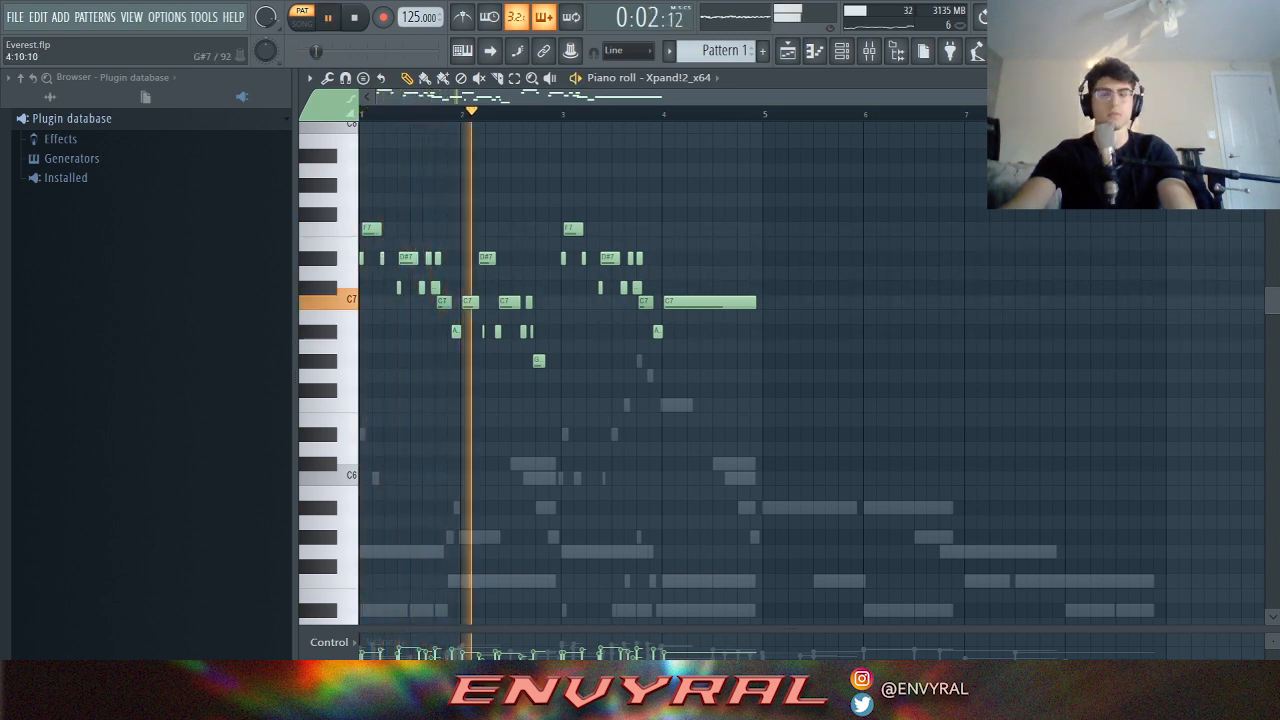
key("ctrl+a")
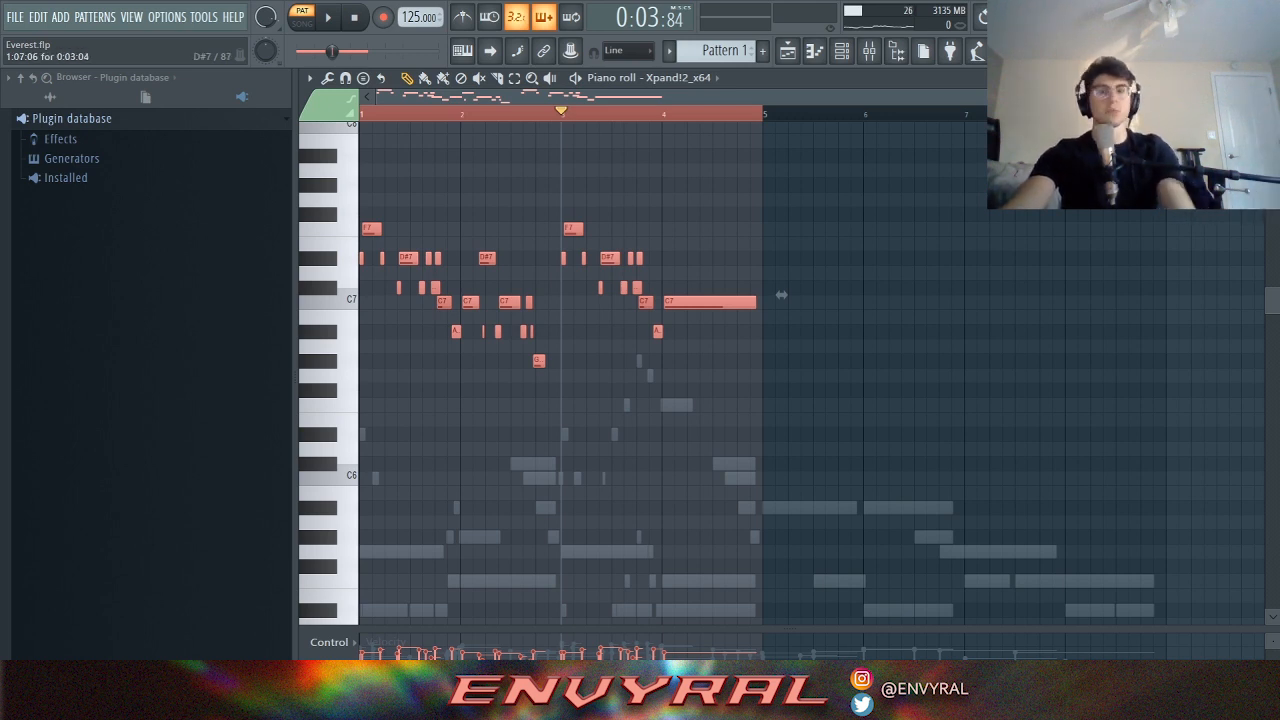
key("ctrl+d")
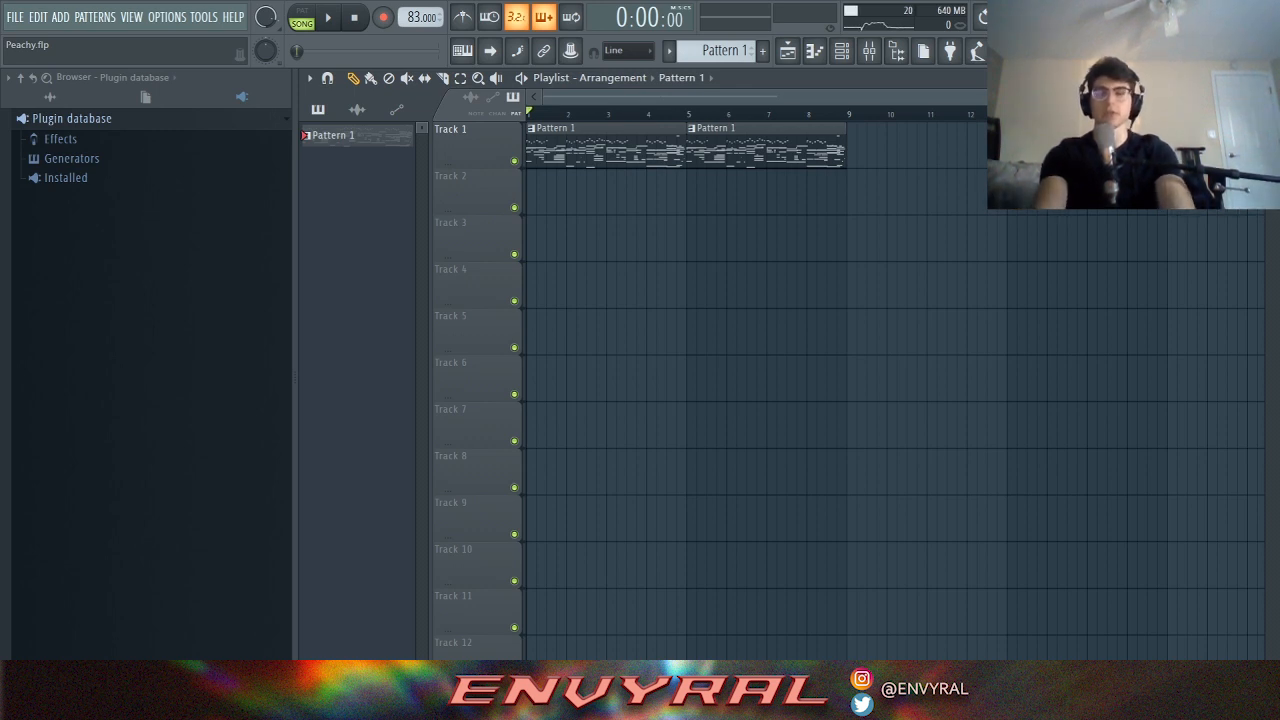
- Open the FabFilter Pro-Q 2 on the Wurli V2 mixer track and examine its EQ curve while the song plays
key("F9")
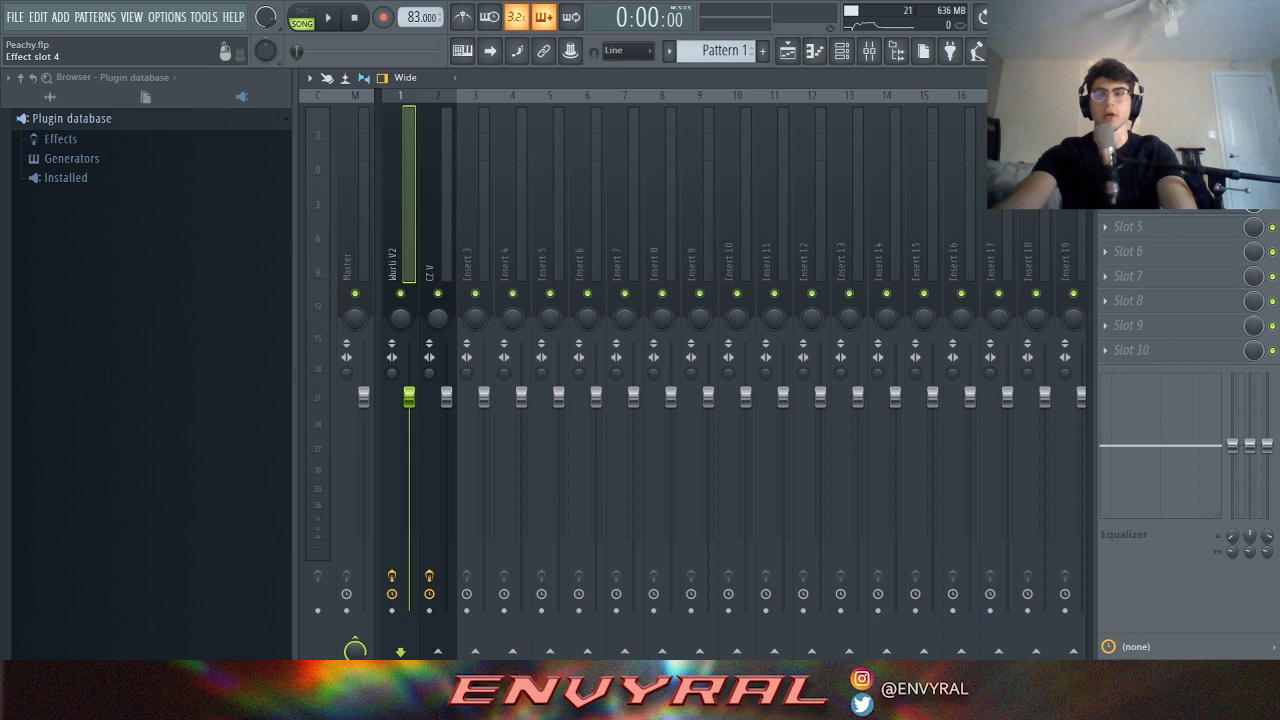
left_click(1140, 202)
key("space")
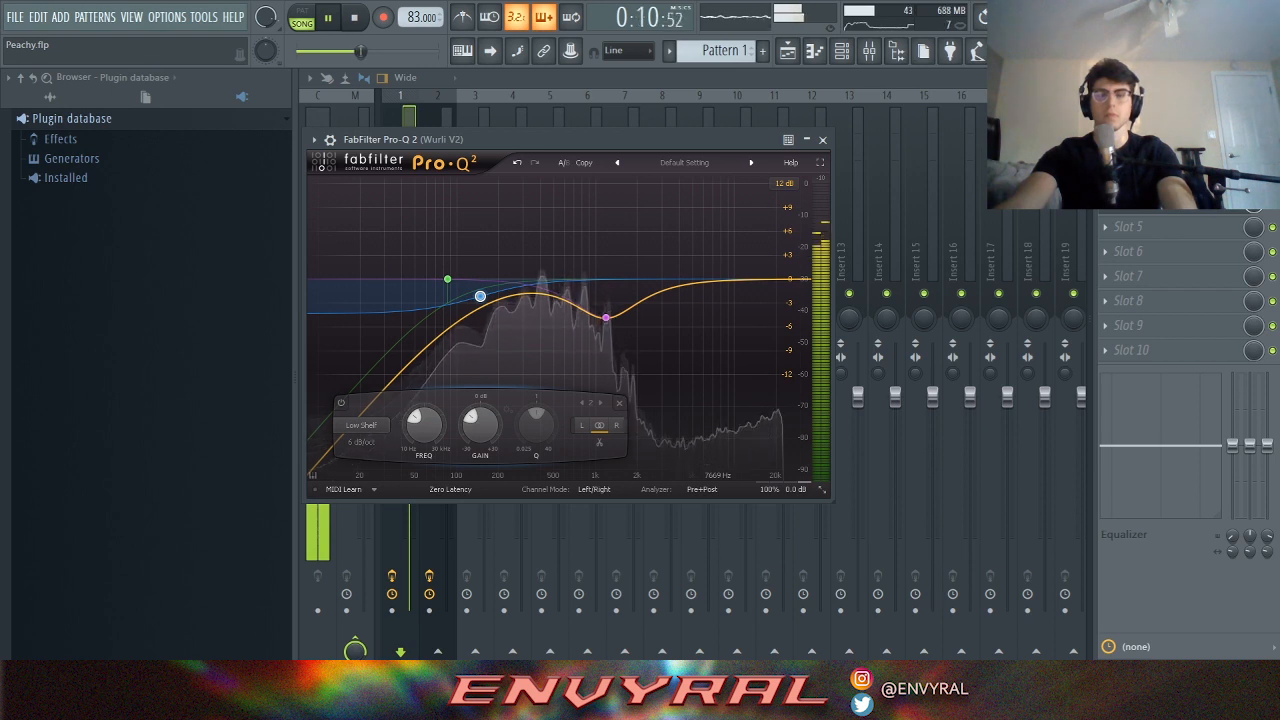
key("space")
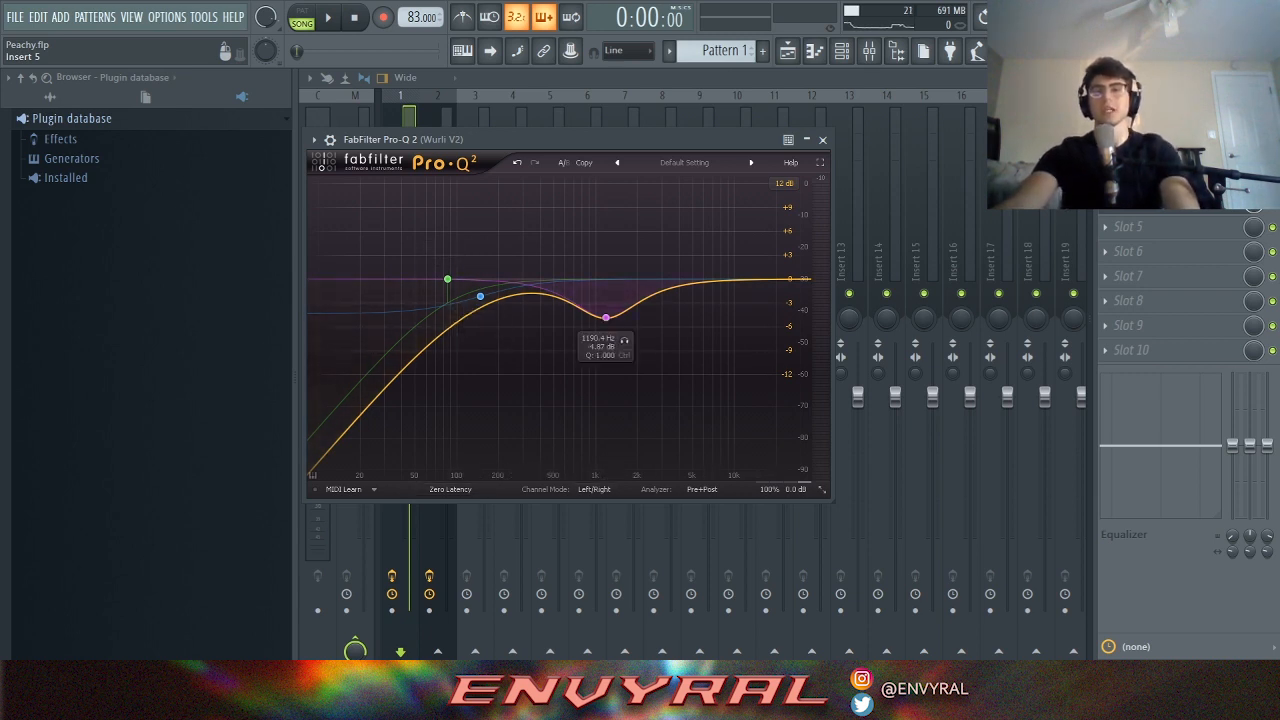
key("Escape")
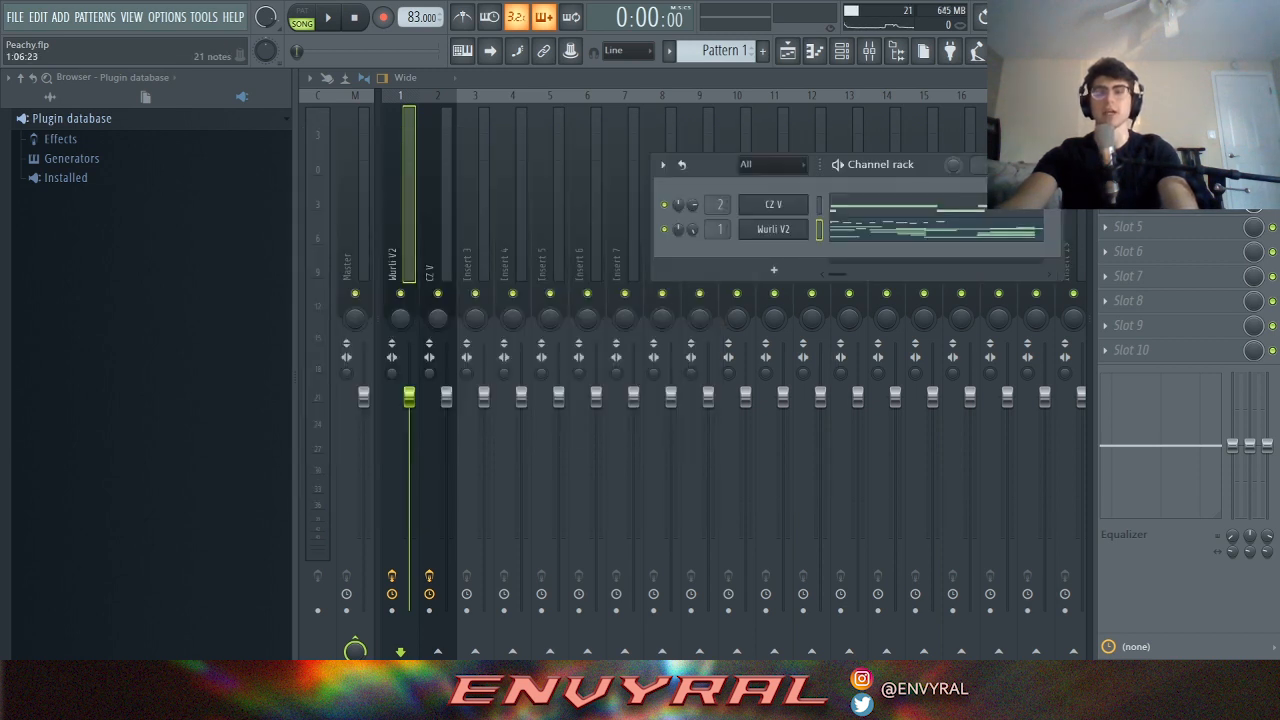
- Open the FabFilter Pro-Q 2 on the CZ V mixer track to examine its low-cut curve, and play the song
left_click(438, 230)
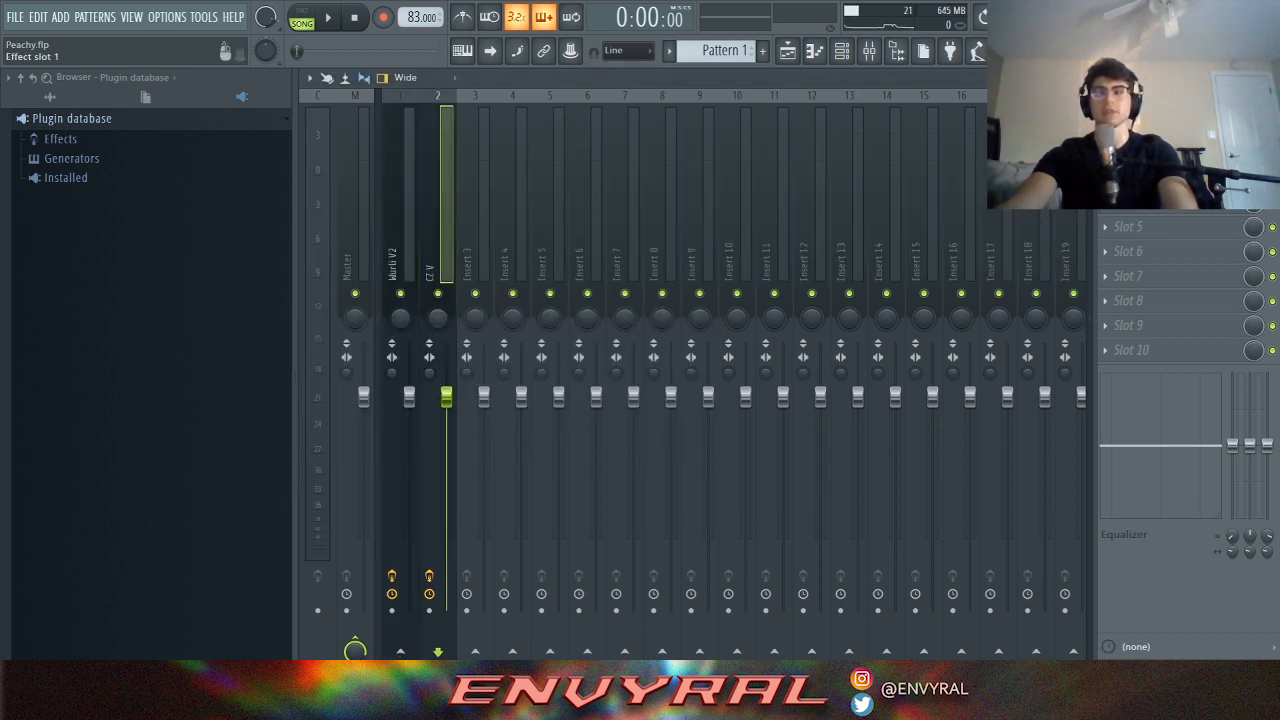
left_click(1140, 128)
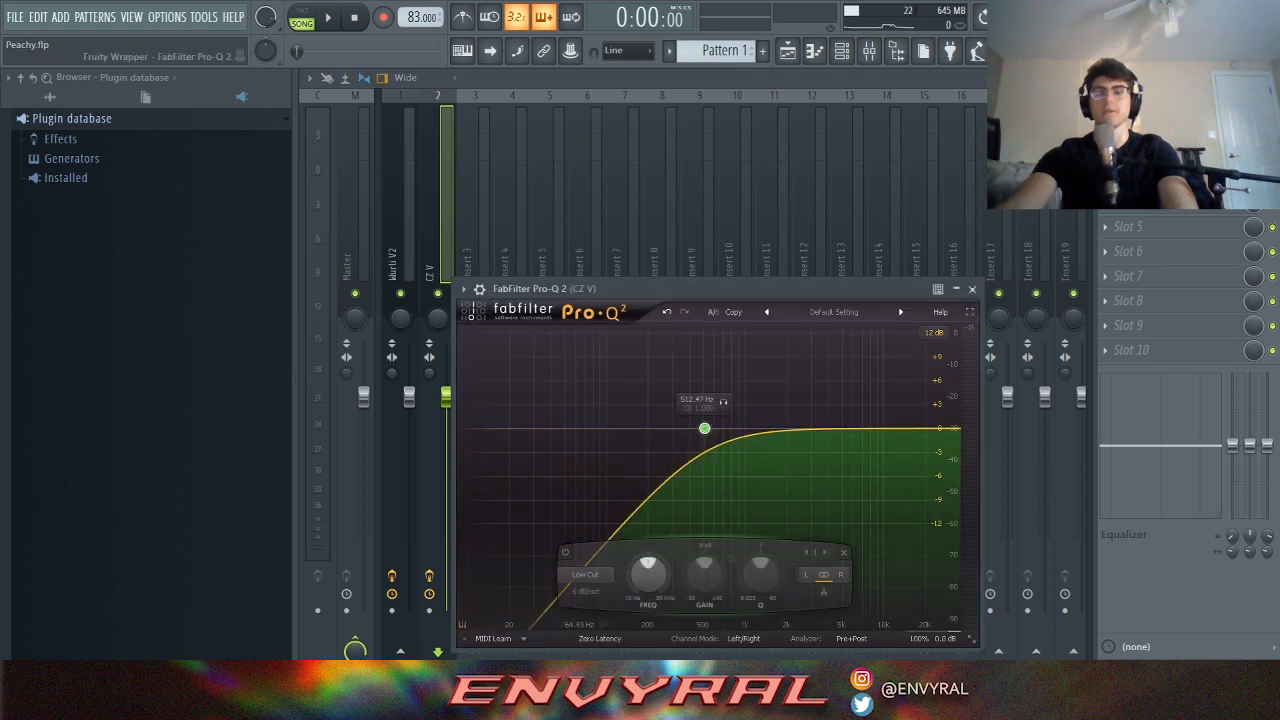
key("space")
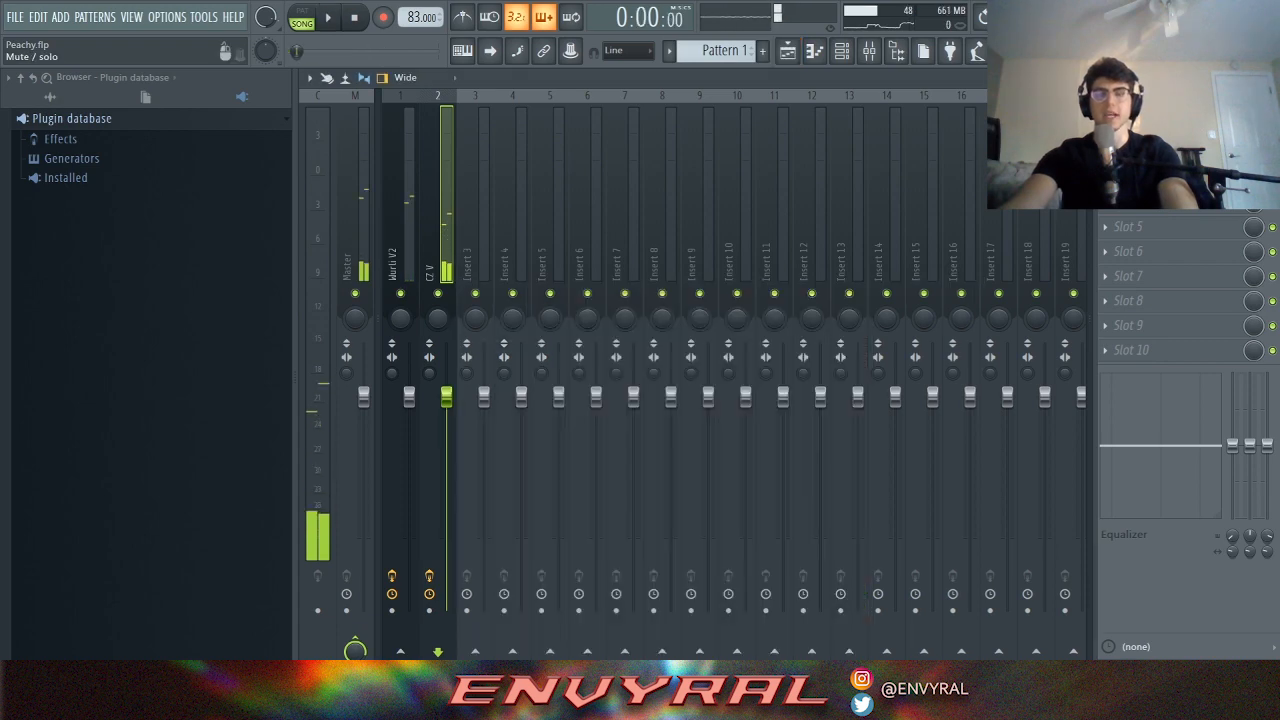
- Play the song from the start to hear the Wurli V2 and CZ V layers together, and return to the playlist
key("space")
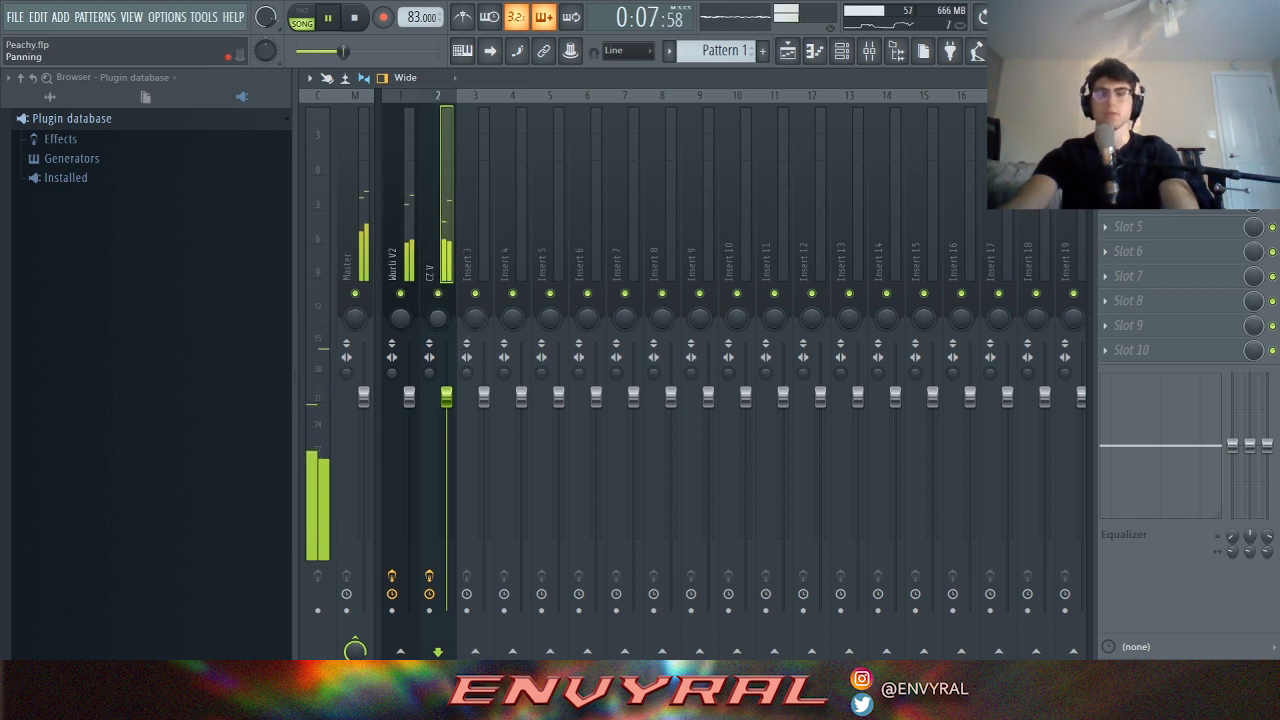
left_click(354, 17)
key("F5")
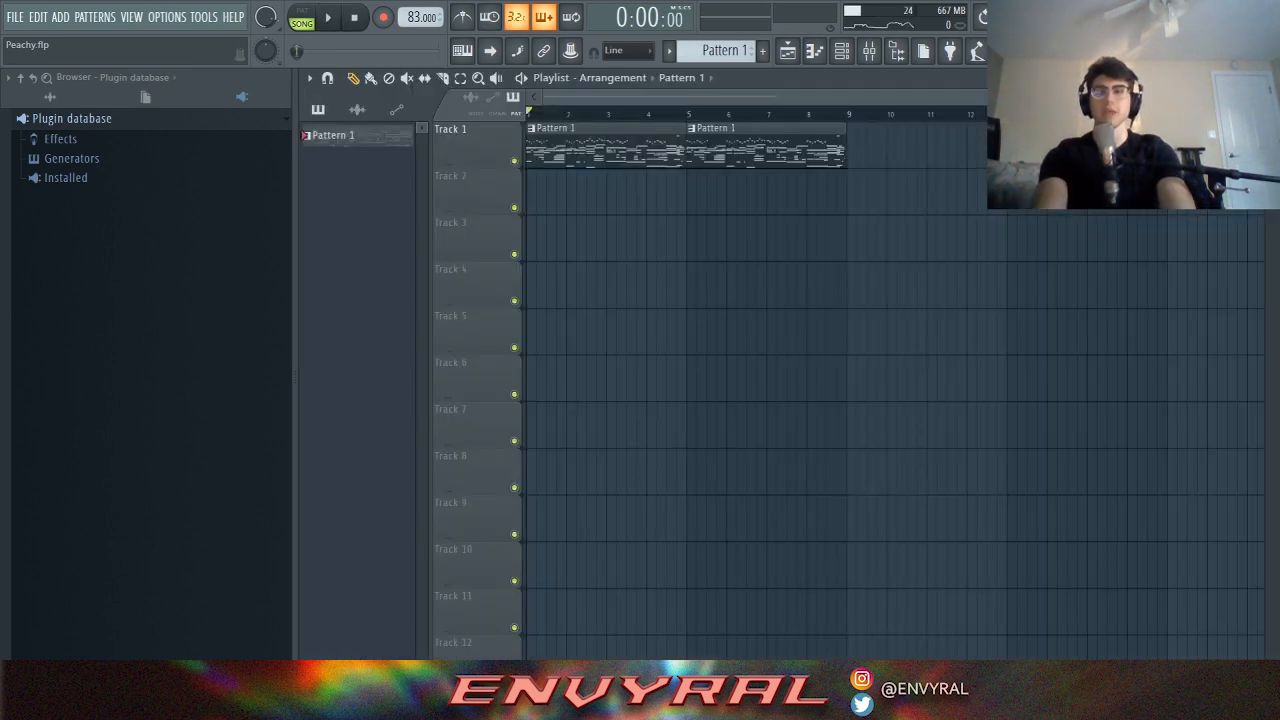